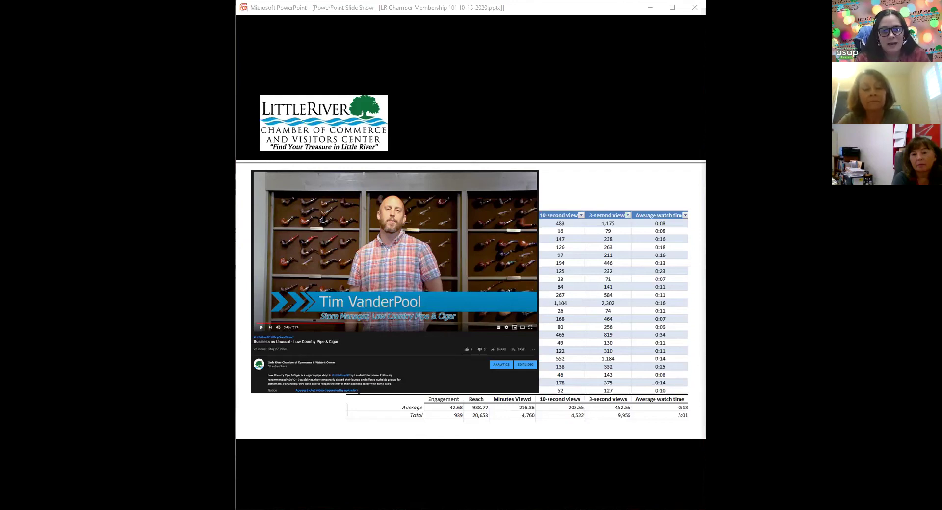
Step: Switch from the slide show to the chamber website in the browser, open Member Login and sign in with the prefilled credentials
{"action": "key", "text": "Right"}
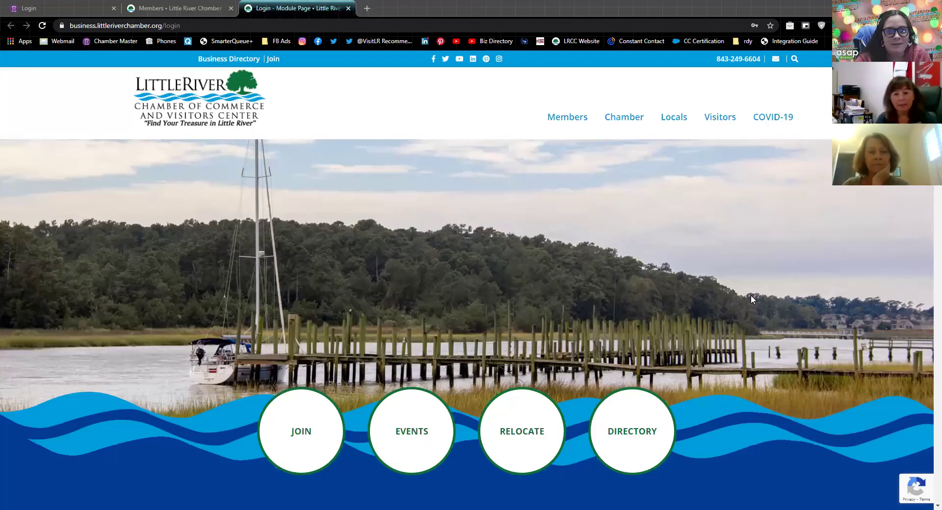
{"action": "mouse_move", "coordinate": [565, 120]}
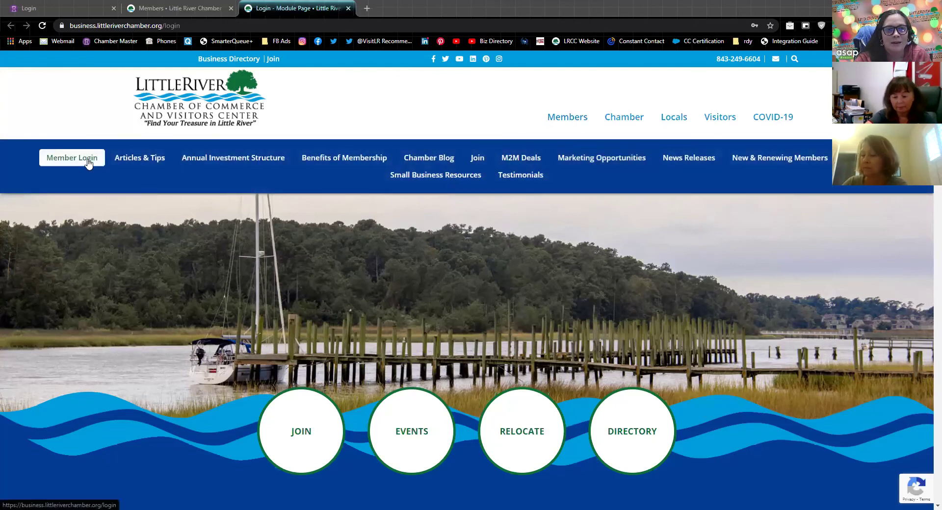
{"action": "left_click", "coordinate": [93, 166]}
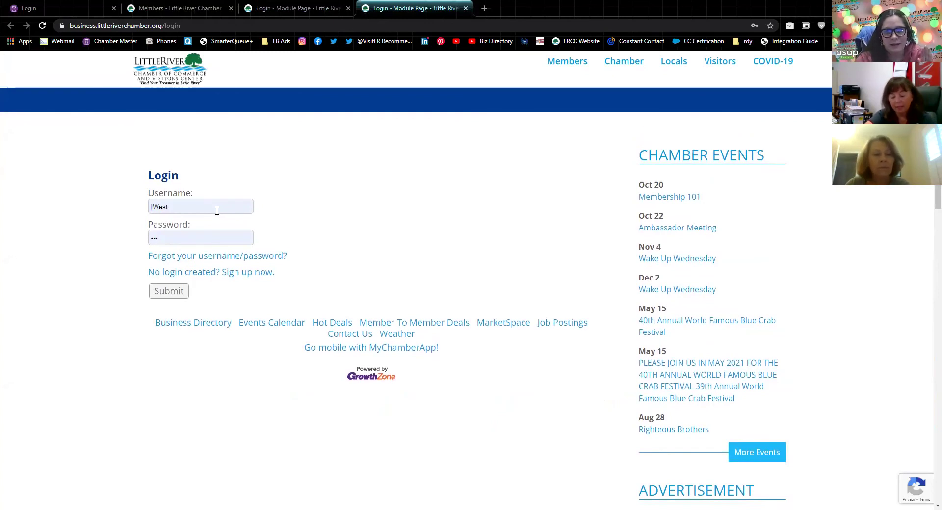
{"action": "key", "text": "Return"}
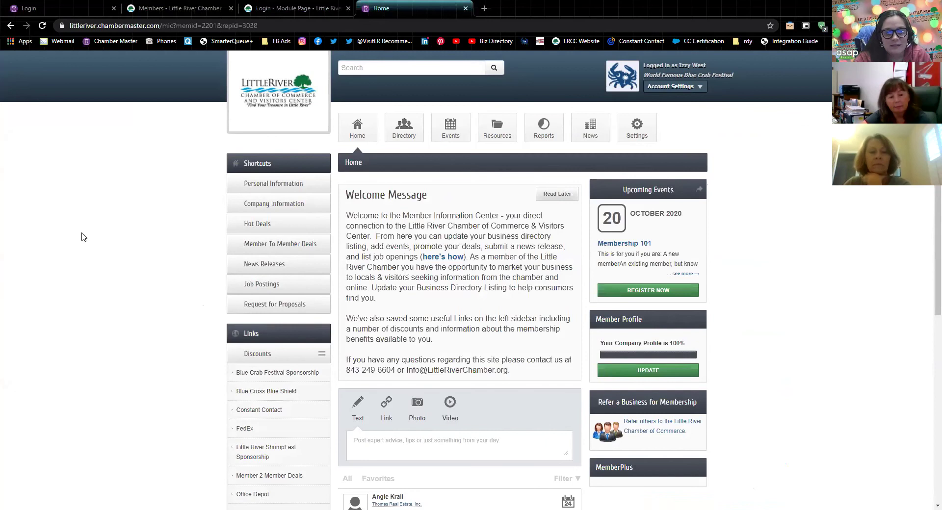
Step: Open the account's company information, review the contact, address and billing sections, and save the organization information
{"action": "left_click", "coordinate": [685, 90]}
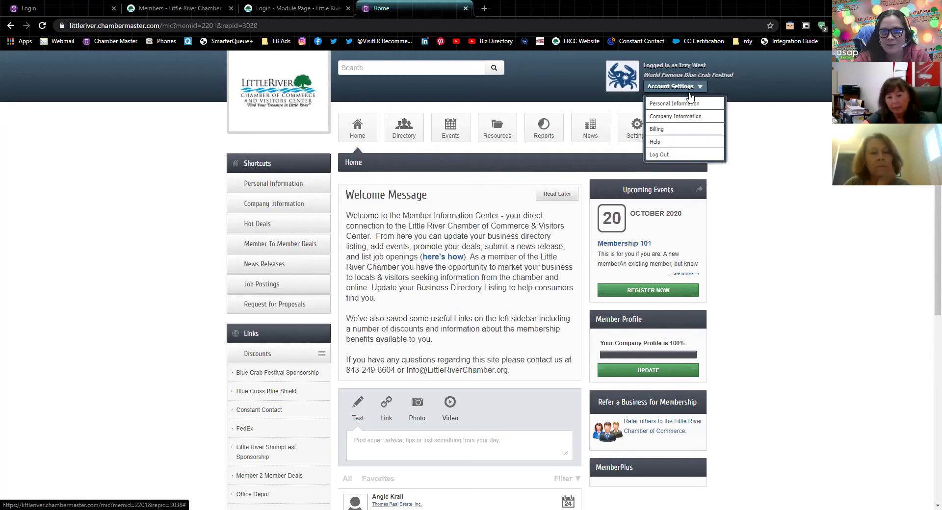
{"action": "left_click", "coordinate": [686, 120]}
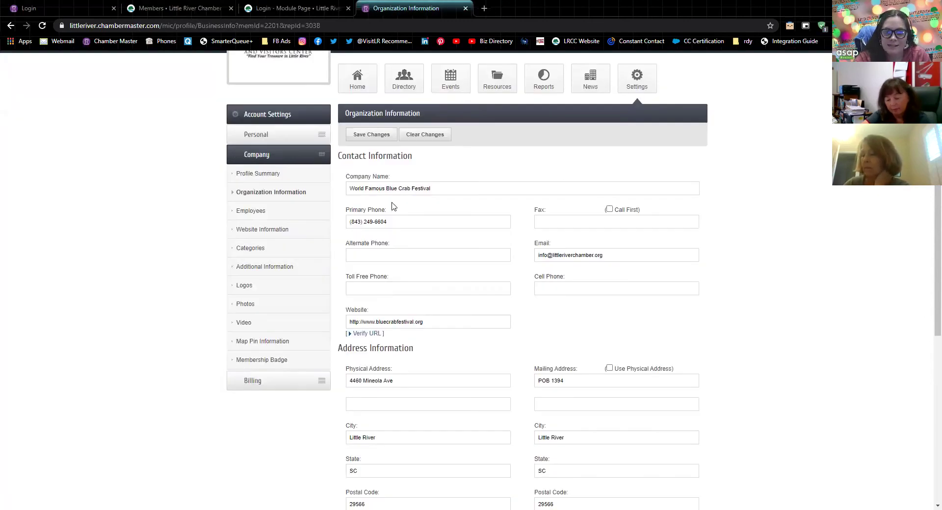
{"action": "scroll", "coordinate": [507, 181], "scroll_direction": "down", "scroll_amount": 1}
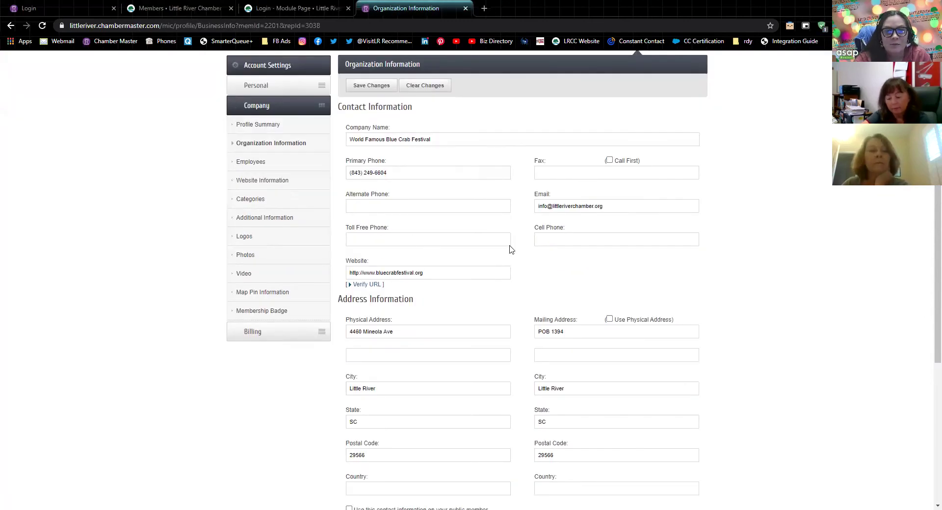
{"action": "scroll", "coordinate": [443, 231], "scroll_direction": "down", "scroll_amount": 4}
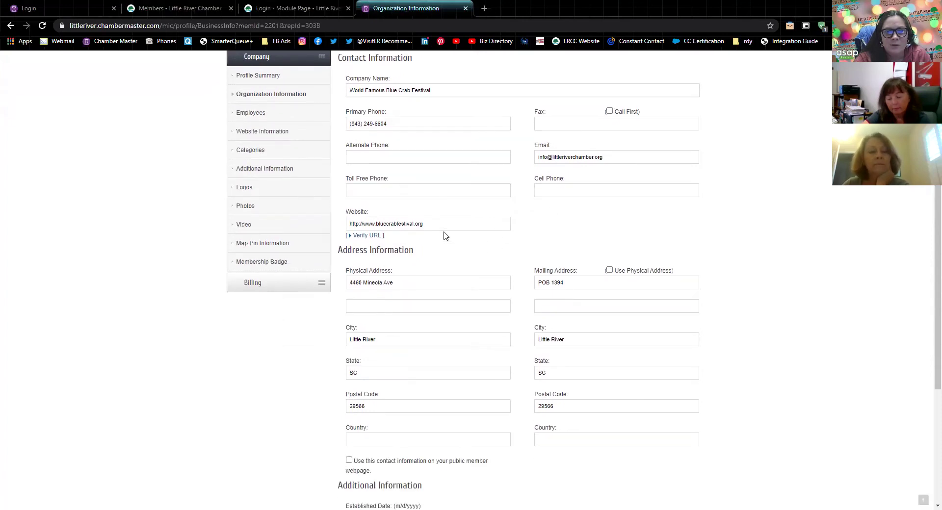
{"action": "scroll", "coordinate": [440, 308], "scroll_direction": "down", "scroll_amount": 1}
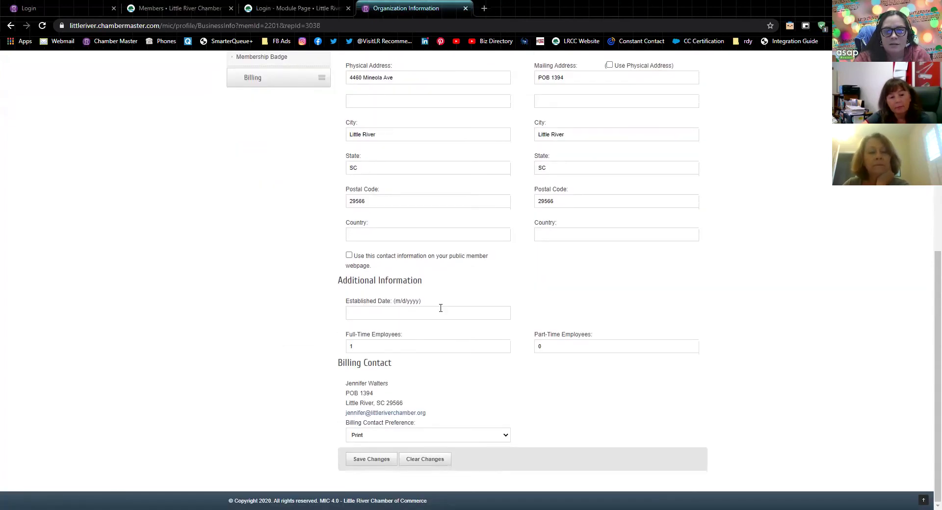
{"action": "left_click", "coordinate": [371, 461]}
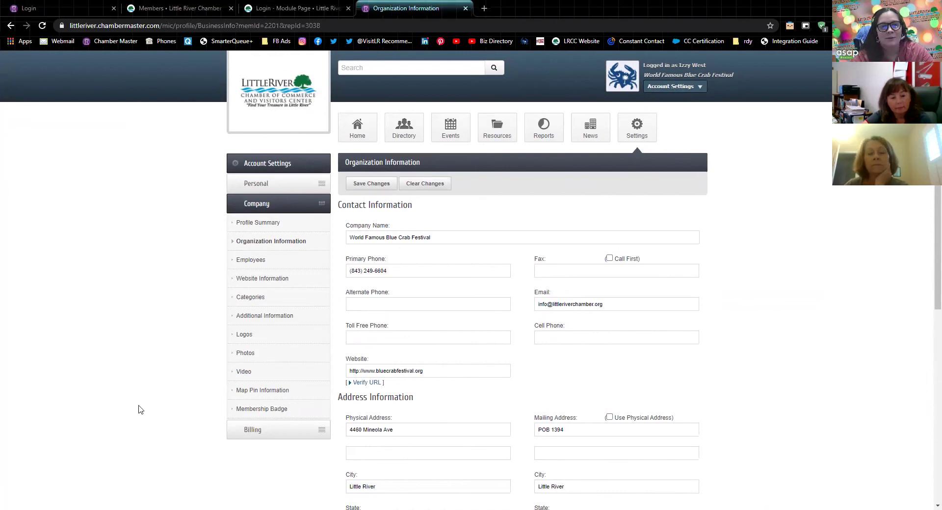
Step: Open the company's Website Information and examine the web page contact fields and the social network service links
{"action": "left_click", "coordinate": [264, 281]}
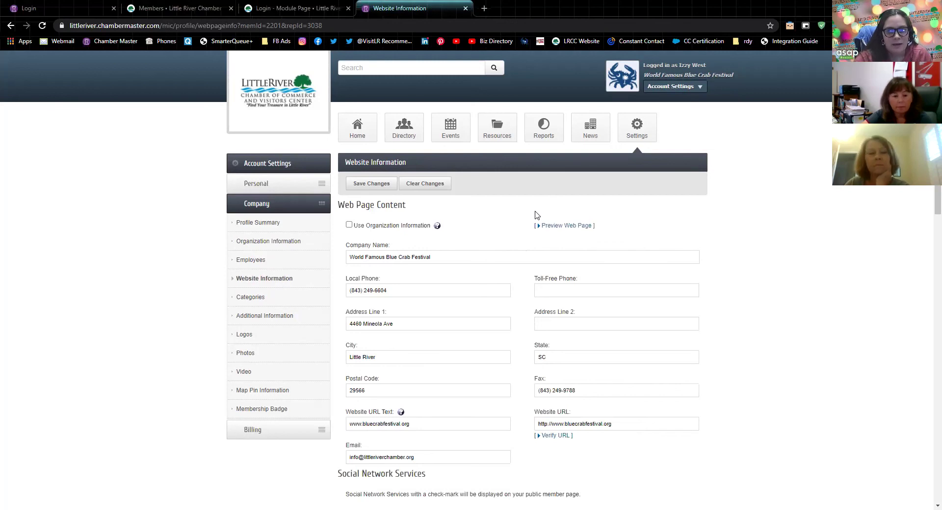
{"action": "scroll", "coordinate": [536, 217], "scroll_direction": "down", "scroll_amount": 1}
{"action": "scroll", "coordinate": [537, 217], "scroll_direction": "down", "scroll_amount": 3}
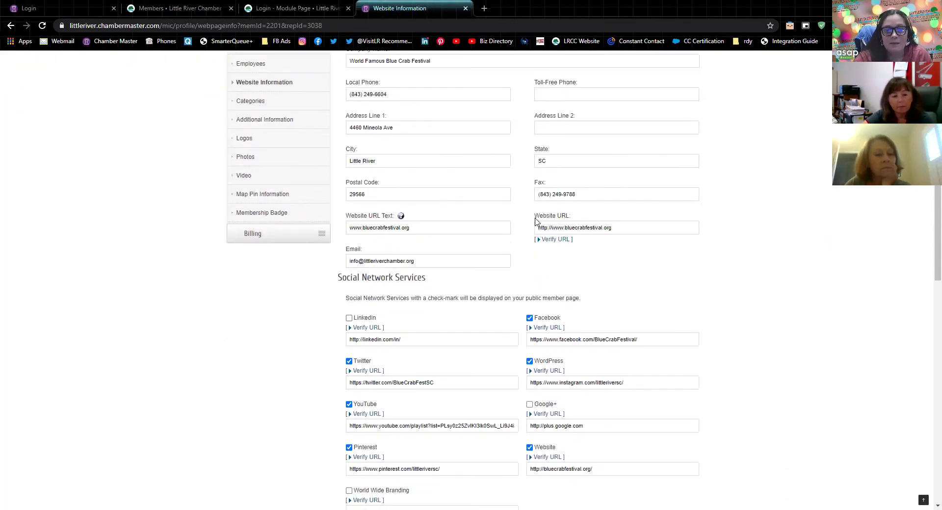
{"action": "scroll", "coordinate": [481, 273], "scroll_direction": "down", "scroll_amount": 2}
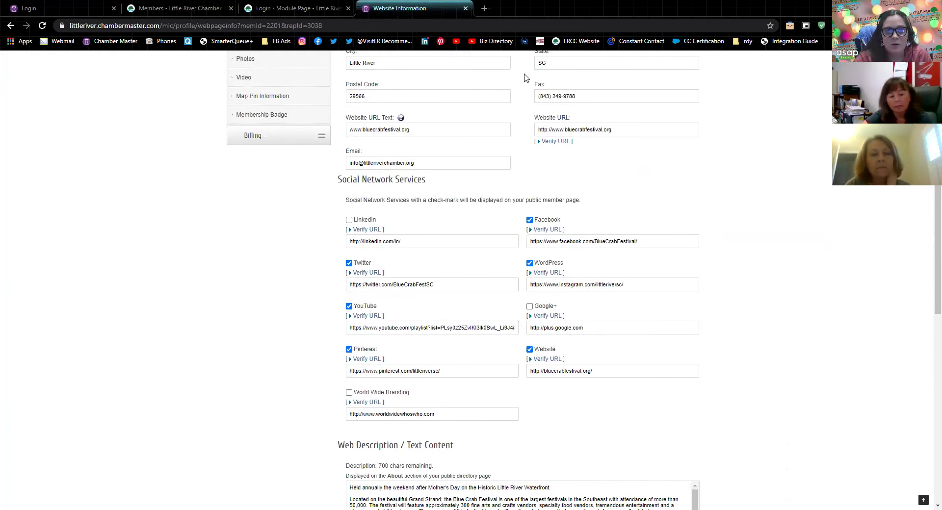
{"action": "key", "text": "ctrl+a"}
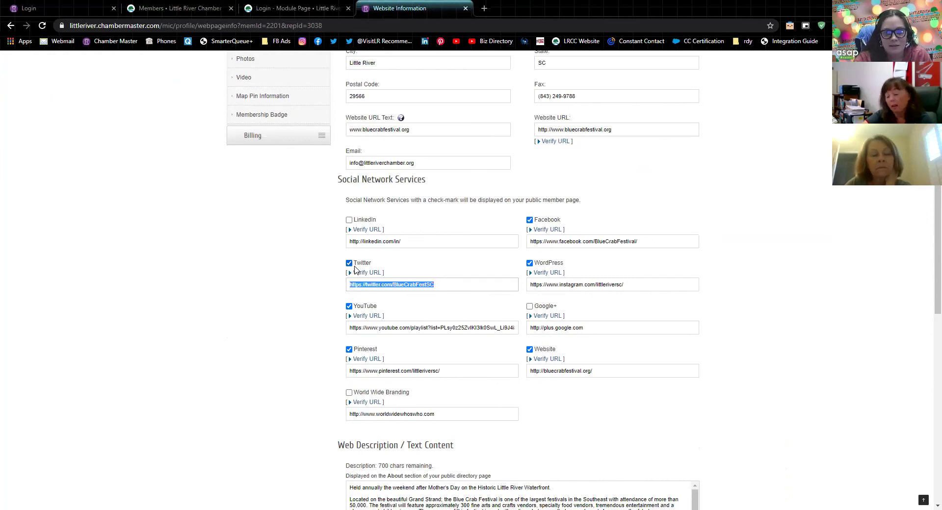
{"action": "left_click_drag", "start_coordinate": [435, 414], "coordinate": [353, 415]}
{"action": "left_click", "coordinate": [321, 422]}
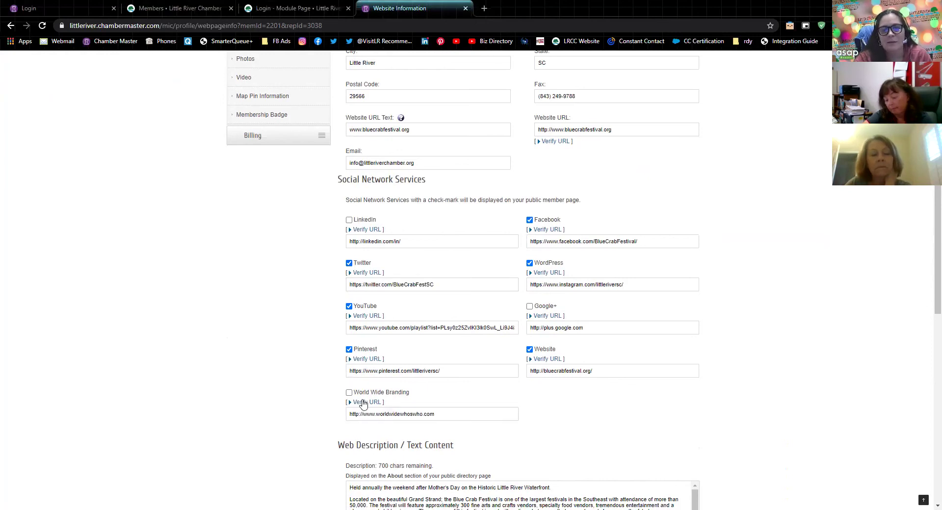
Step: Examine the full web description and highlight the search results description shown beneath the business name in the directory
{"action": "scroll", "coordinate": [757, 362], "scroll_direction": "down", "scroll_amount": 5}
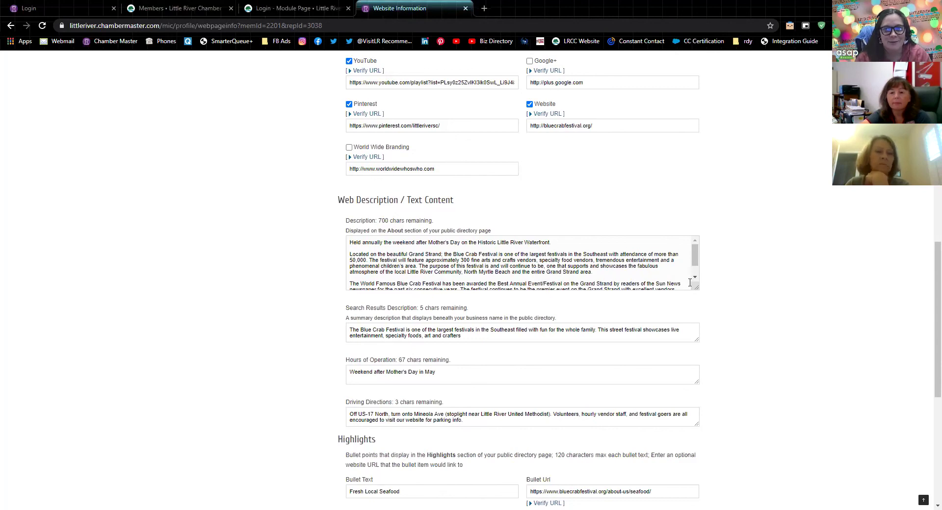
{"action": "scroll", "coordinate": [689, 282], "scroll_direction": "down", "scroll_amount": 2}
{"action": "left_click_drag", "start_coordinate": [345, 294], "coordinate": [473, 301]}
{"action": "left_click", "coordinate": [486, 324]}
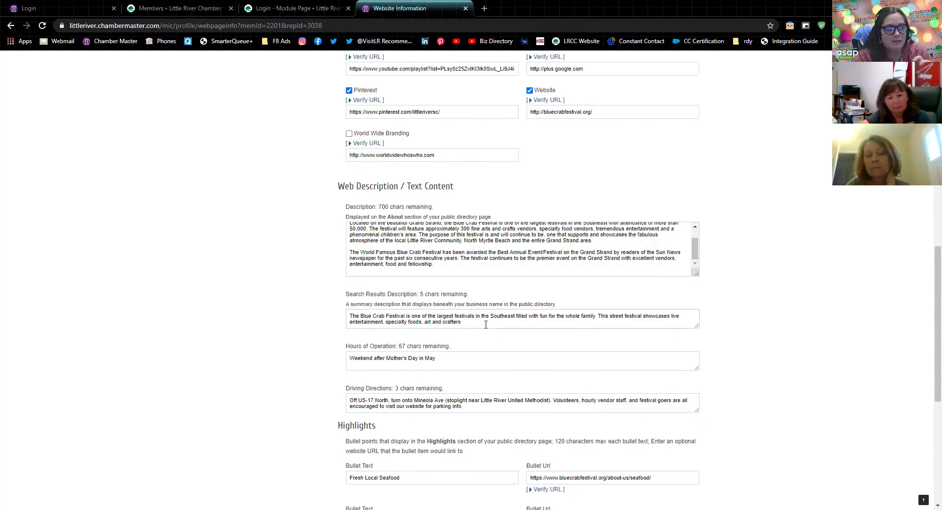
{"action": "key", "text": "ctrl+a"}
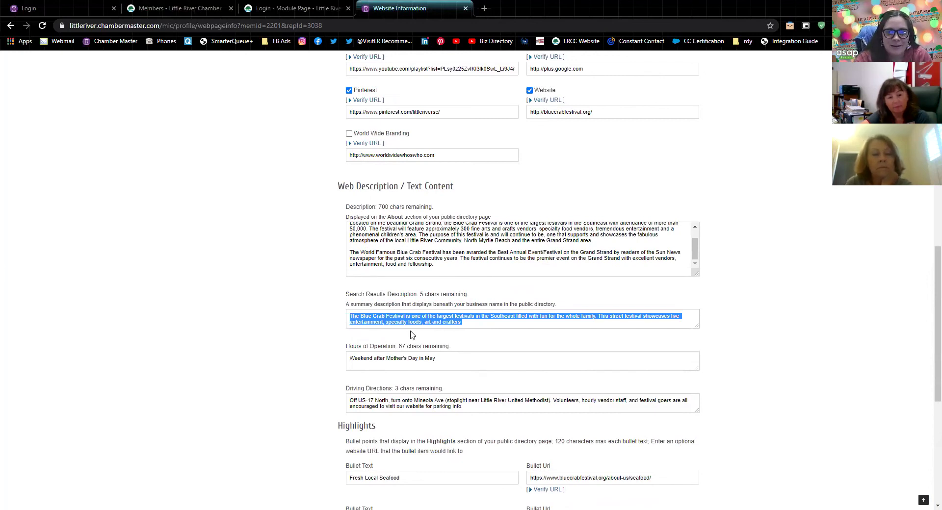
{"action": "left_click", "coordinate": [487, 323]}
{"action": "key", "text": "ctrl+a"}
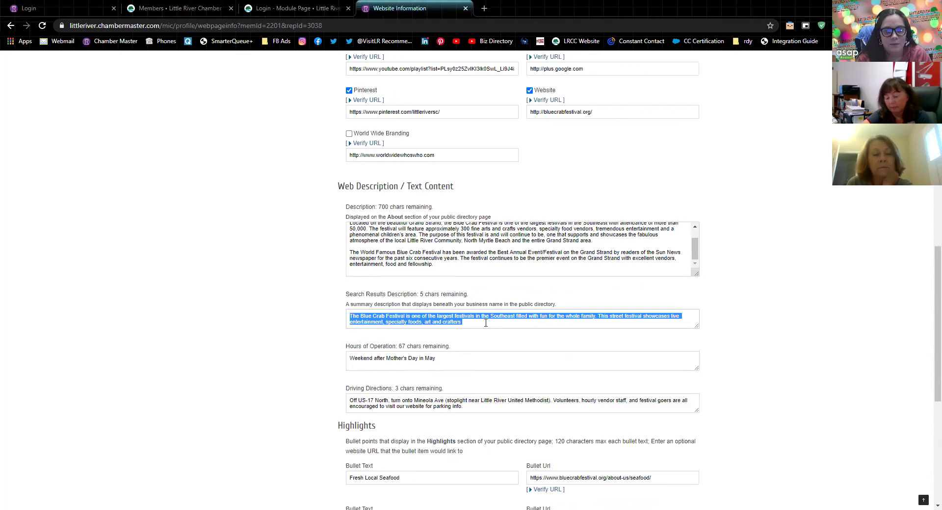
Step: Examine the Highlights bullet texts with their URLs, starting with Fresh Local Seafood, and the search keywords below them
{"action": "scroll", "coordinate": [479, 267], "scroll_direction": "down", "scroll_amount": 2}
{"action": "scroll", "coordinate": [483, 278], "scroll_direction": "down", "scroll_amount": 3}
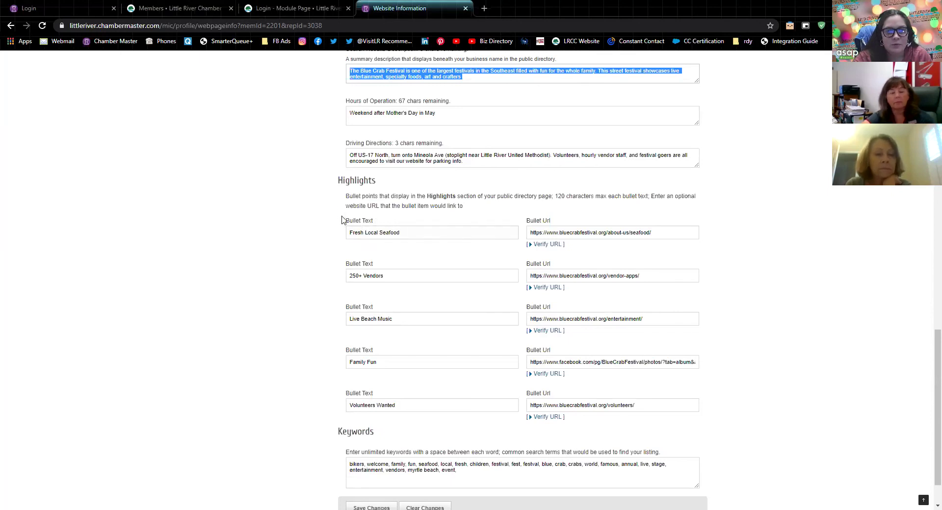
{"action": "left_click_drag", "start_coordinate": [339, 225], "coordinate": [373, 334]}
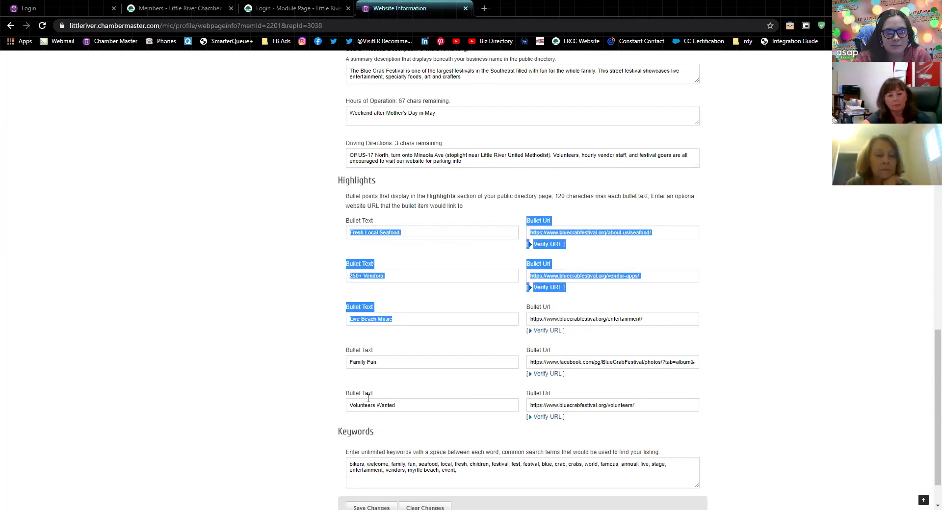
{"action": "double_click", "coordinate": [357, 233]}
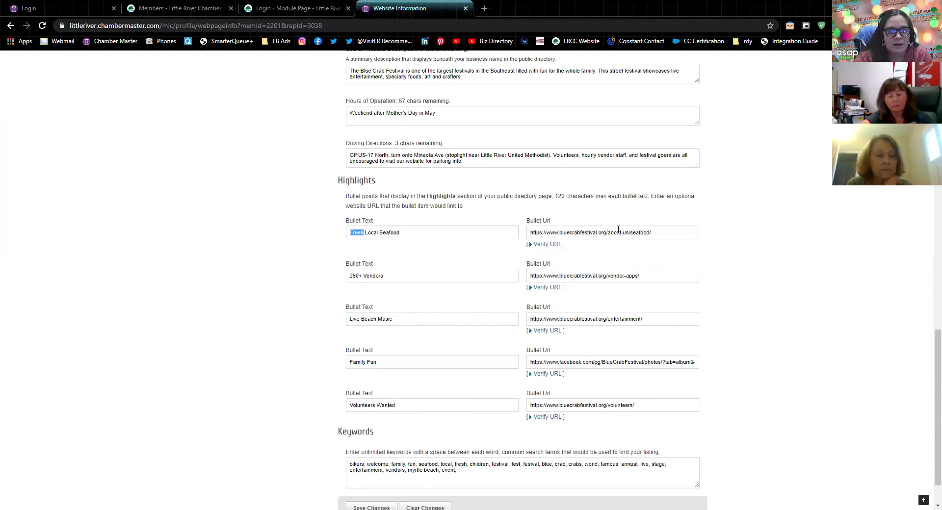
{"action": "left_click_drag", "start_coordinate": [658, 234], "coordinate": [575, 231]}
{"action": "left_click_drag", "start_coordinate": [451, 233], "coordinate": [336, 235]}
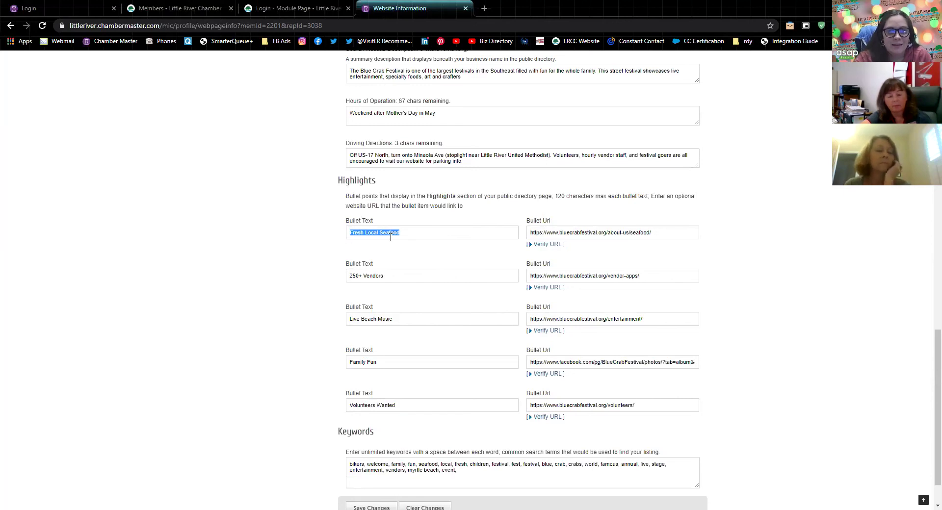
{"action": "triple_click", "coordinate": [596, 234]}
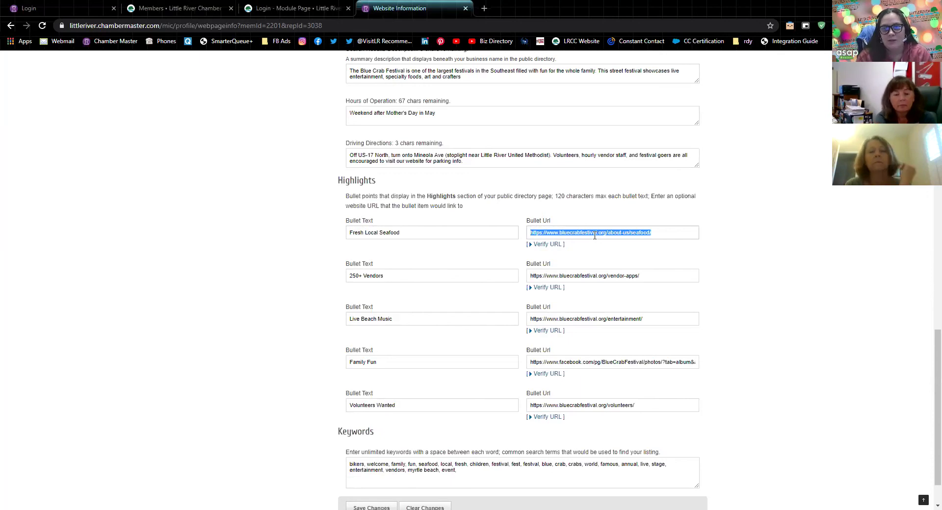
{"action": "scroll", "coordinate": [499, 417], "scroll_direction": "down", "scroll_amount": 1}
{"action": "left_click", "coordinate": [498, 417]}
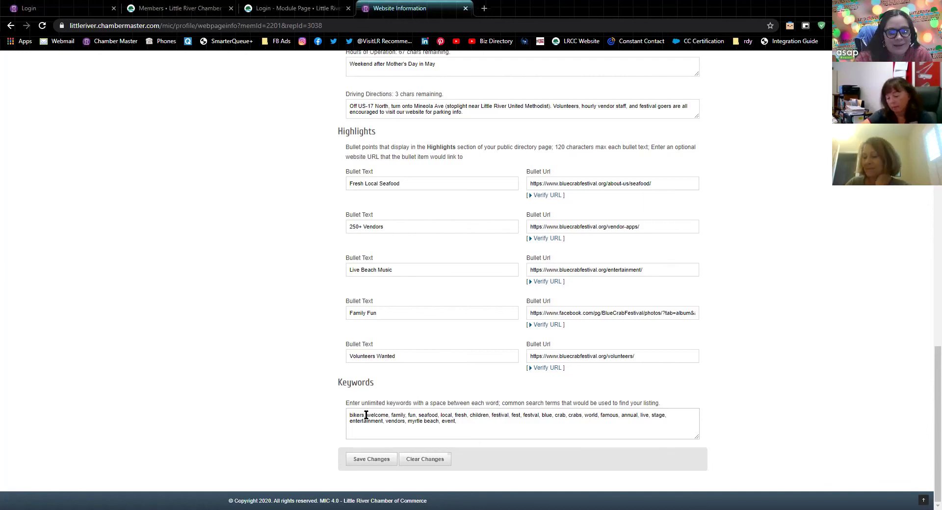
Step: Open the company's Categories, expand groups B and C, and compare the available categories with the current ones
{"action": "scroll", "coordinate": [361, 402], "scroll_direction": "up", "scroll_amount": 20}
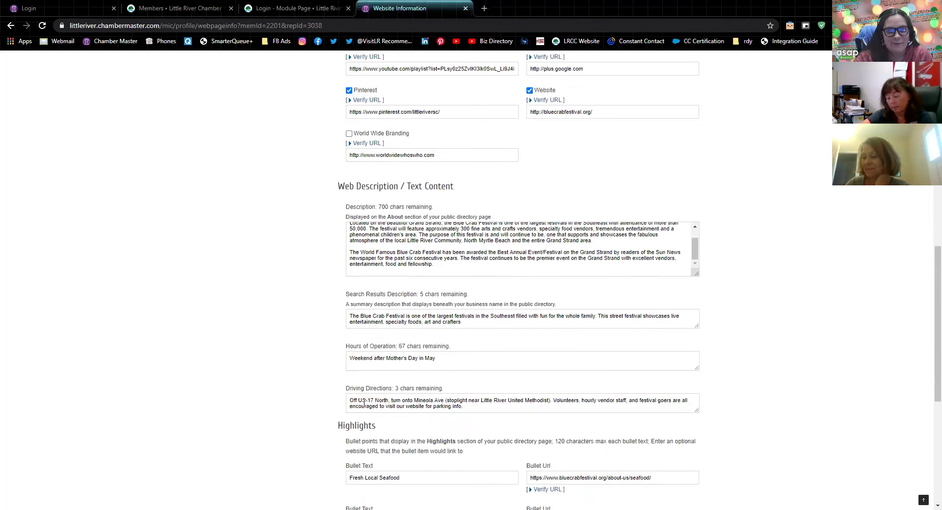
{"action": "left_click", "coordinate": [263, 298]}
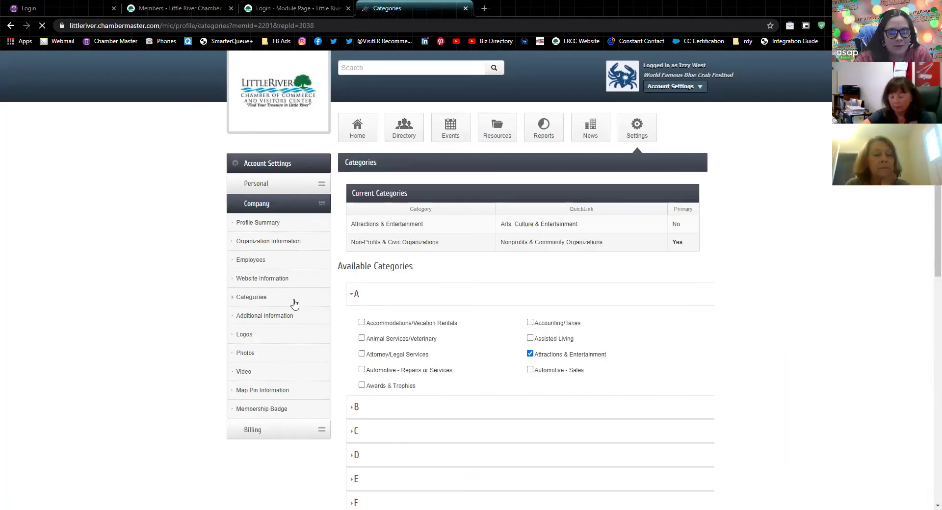
{"action": "scroll", "coordinate": [391, 274], "scroll_direction": "down", "scroll_amount": 2}
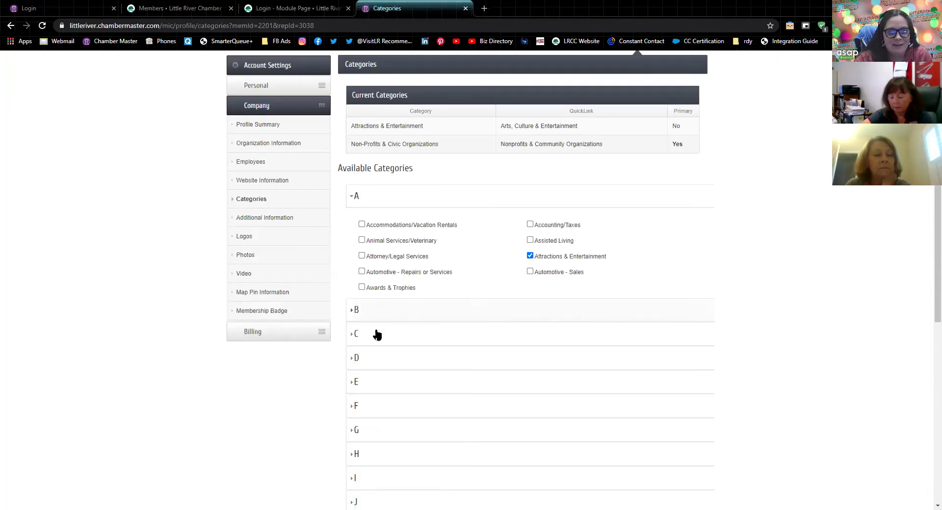
{"action": "left_click", "coordinate": [357, 310]}
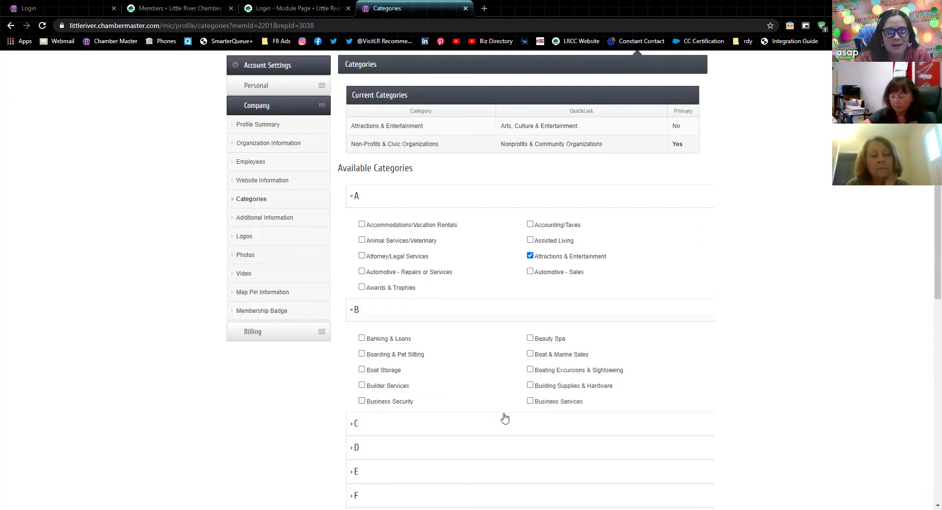
{"action": "scroll", "coordinate": [440, 384], "scroll_direction": "down", "scroll_amount": 1}
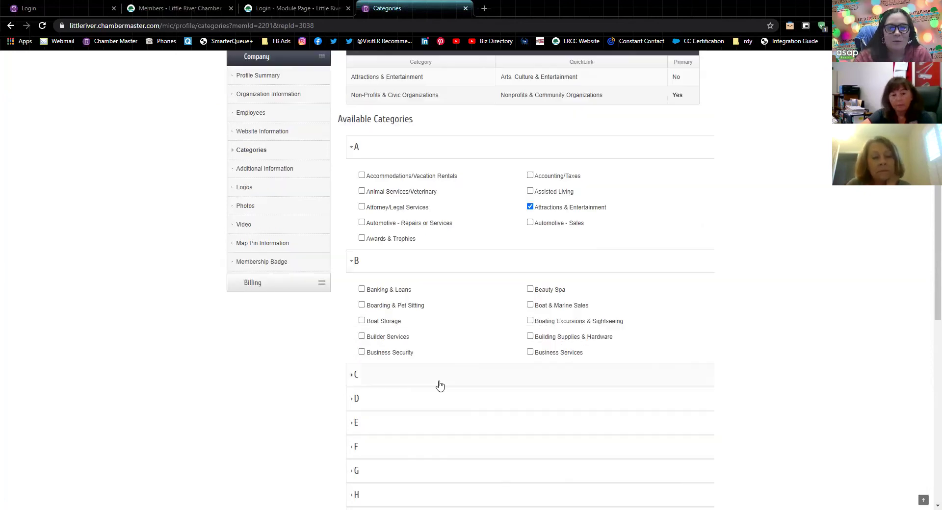
{"action": "left_click", "coordinate": [436, 381]}
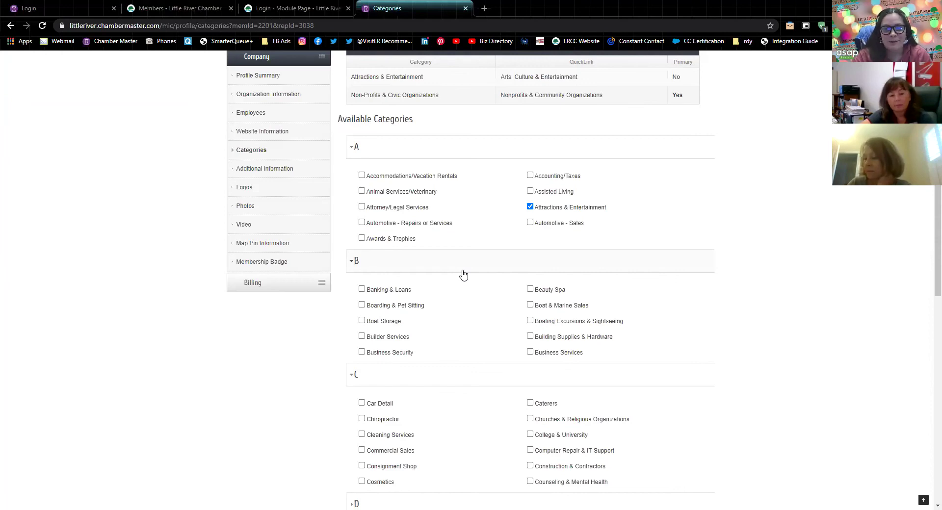
{"action": "scroll", "coordinate": [513, 275], "scroll_direction": "down", "scroll_amount": 2}
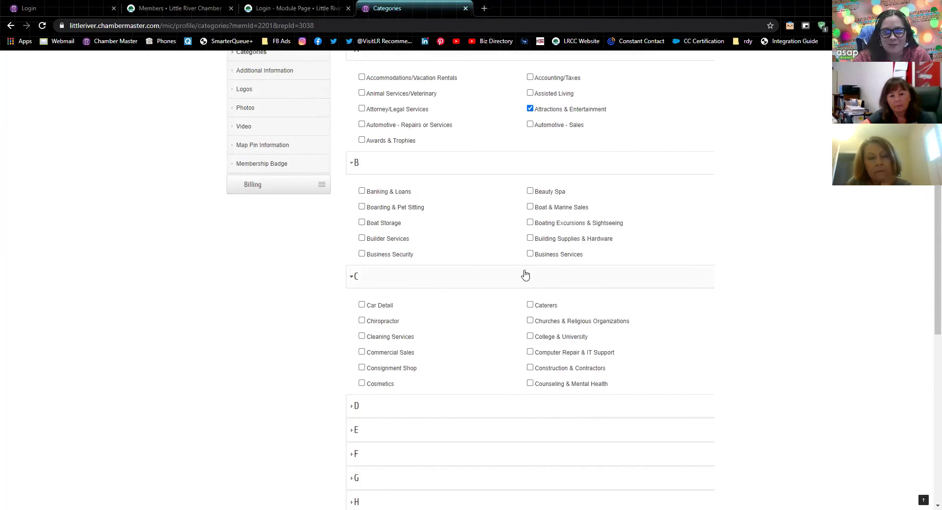
{"action": "scroll", "coordinate": [515, 277], "scroll_direction": "down", "scroll_amount": 2}
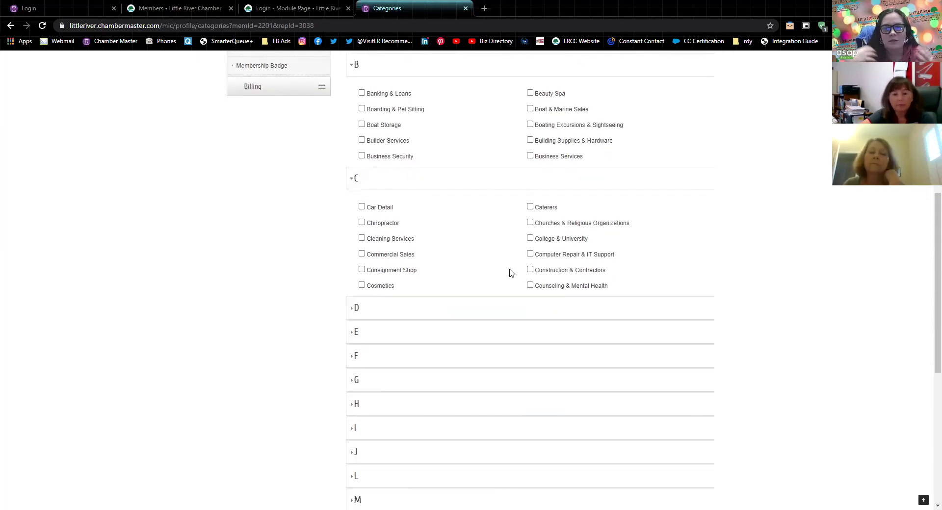
{"action": "scroll", "coordinate": [520, 294], "scroll_direction": "up", "scroll_amount": 5}
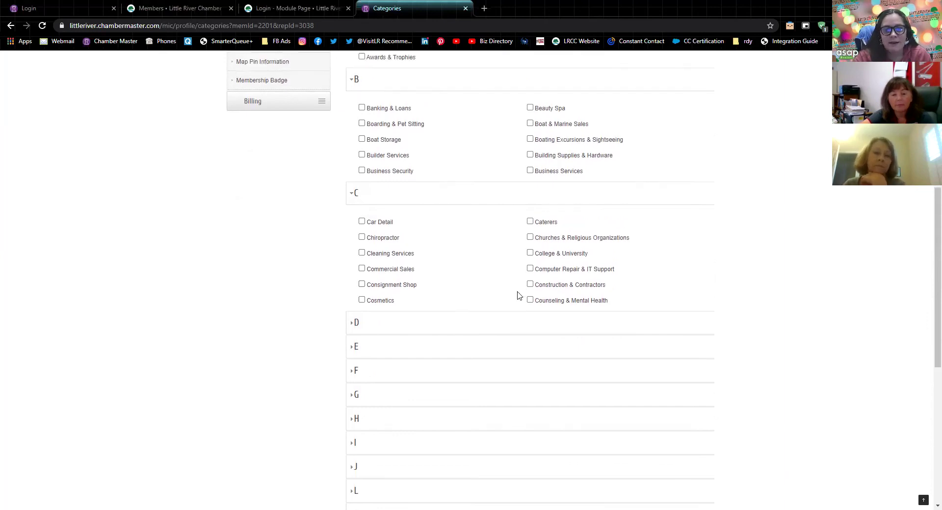
{"action": "scroll", "coordinate": [521, 295], "scroll_direction": "up", "scroll_amount": 3}
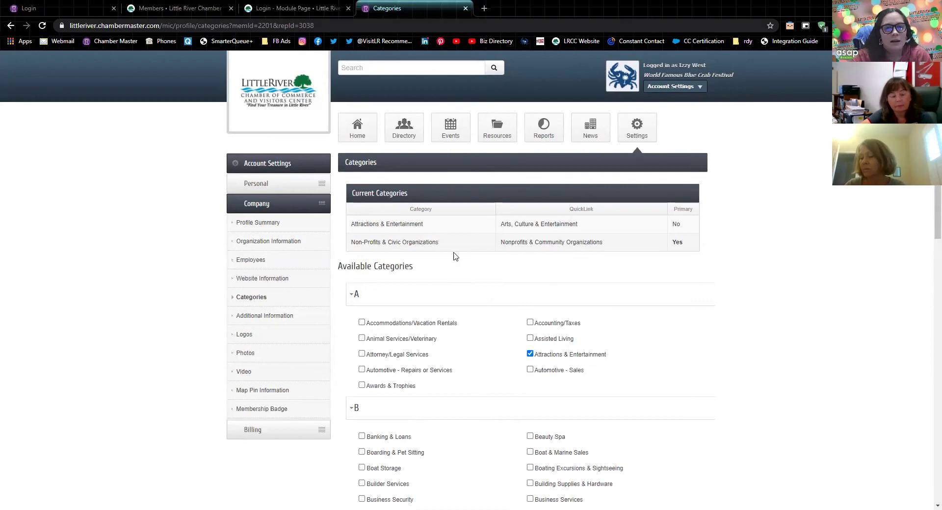
Step: Open the company's Additional Information, then its Logos, and examine the member page header, member logo and search results icon
{"action": "left_click", "coordinate": [294, 316]}
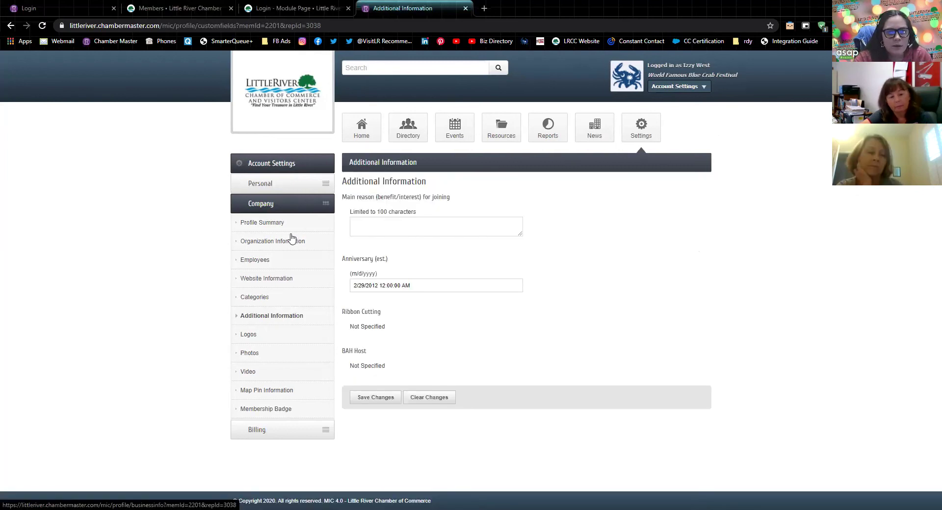
{"action": "left_click", "coordinate": [267, 336]}
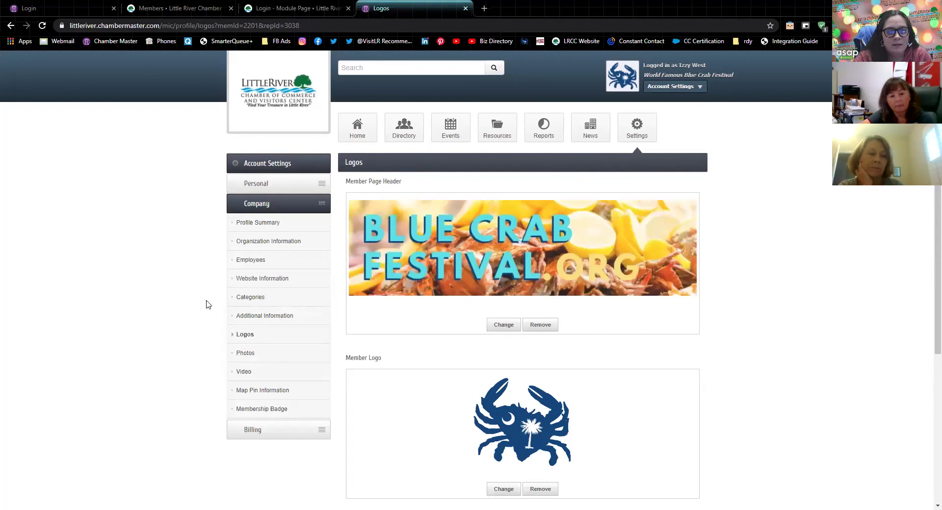
{"action": "scroll", "coordinate": [206, 304], "scroll_direction": "down", "scroll_amount": 4}
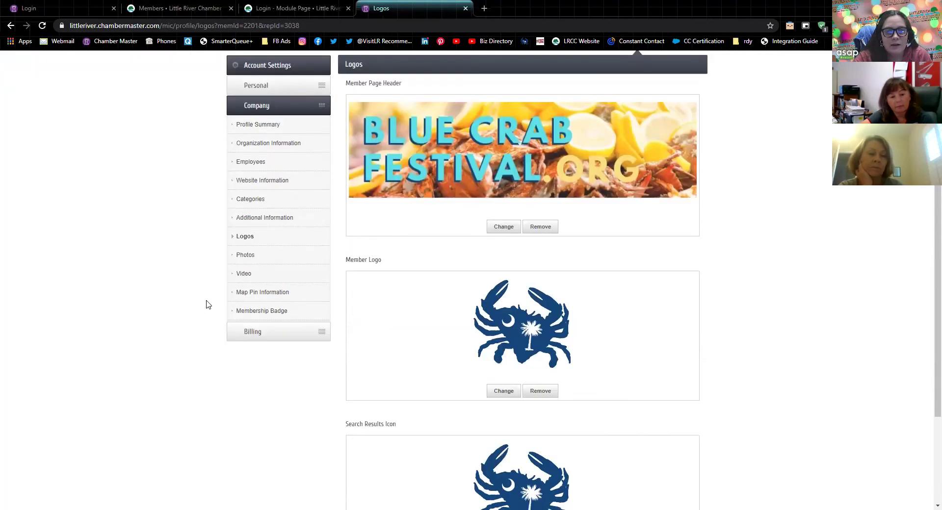
{"action": "scroll", "coordinate": [279, 250], "scroll_direction": "up", "scroll_amount": 3}
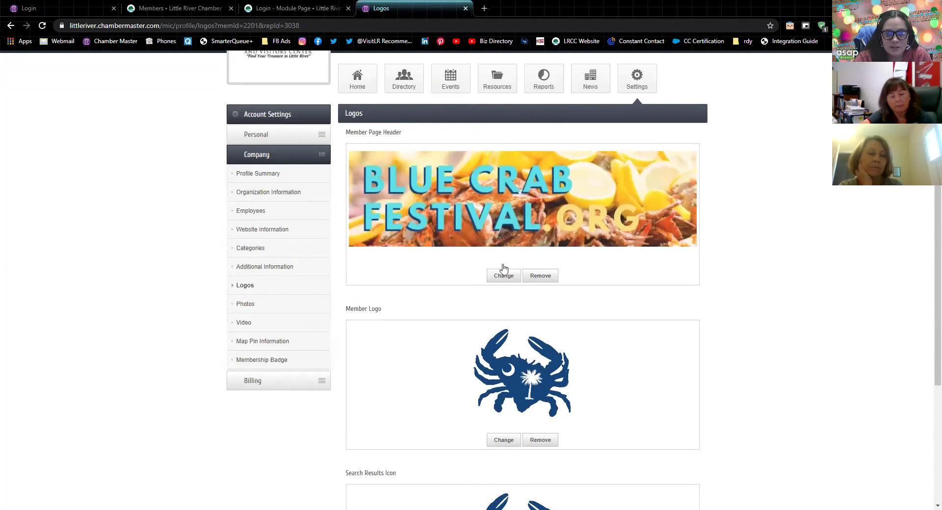
{"action": "scroll", "coordinate": [454, 120], "scroll_direction": "up", "scroll_amount": 1}
Step: Open the chamber's business directory in a new tab and view the World Famous Blue Crab Festival member page with its header image
{"action": "left_click", "coordinate": [485, 9]}
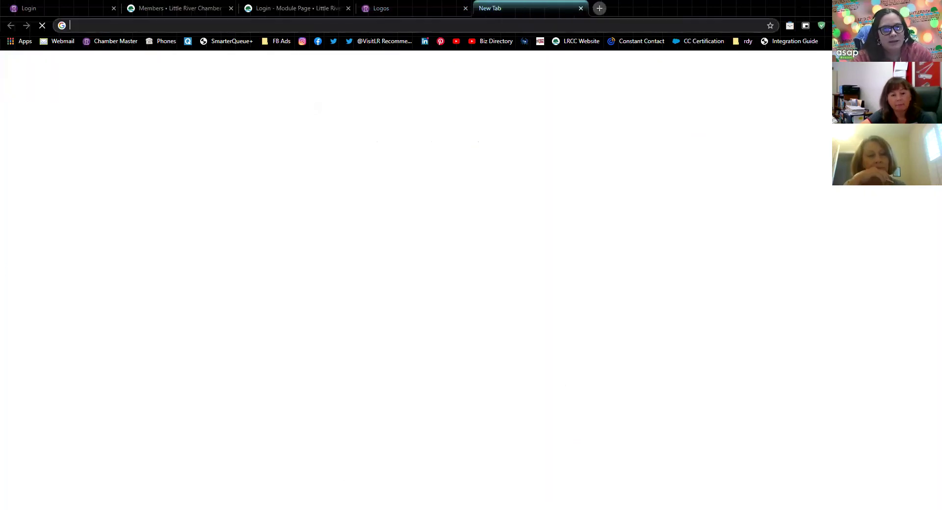
{"action": "type", "text": "business"}
{"action": "key", "text": "Return"}
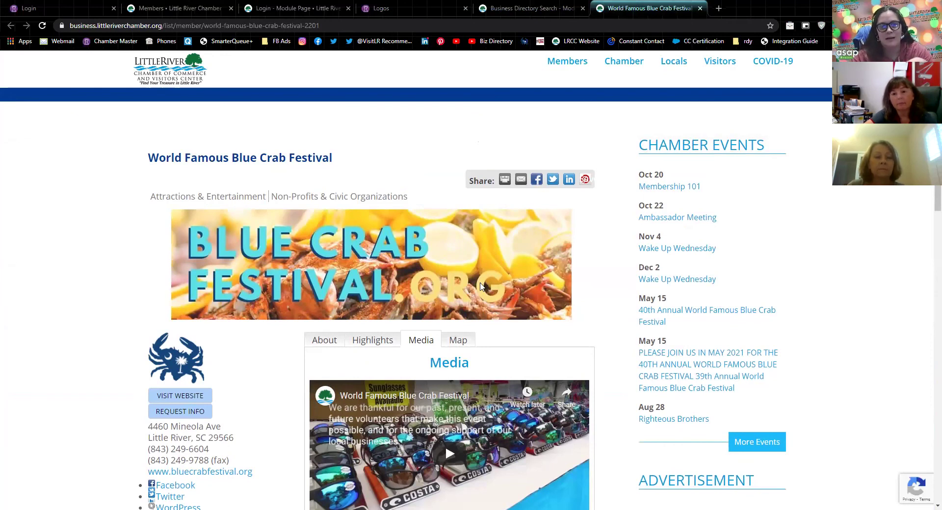
{"action": "scroll", "coordinate": [197, 414], "scroll_direction": "down", "scroll_amount": 1}
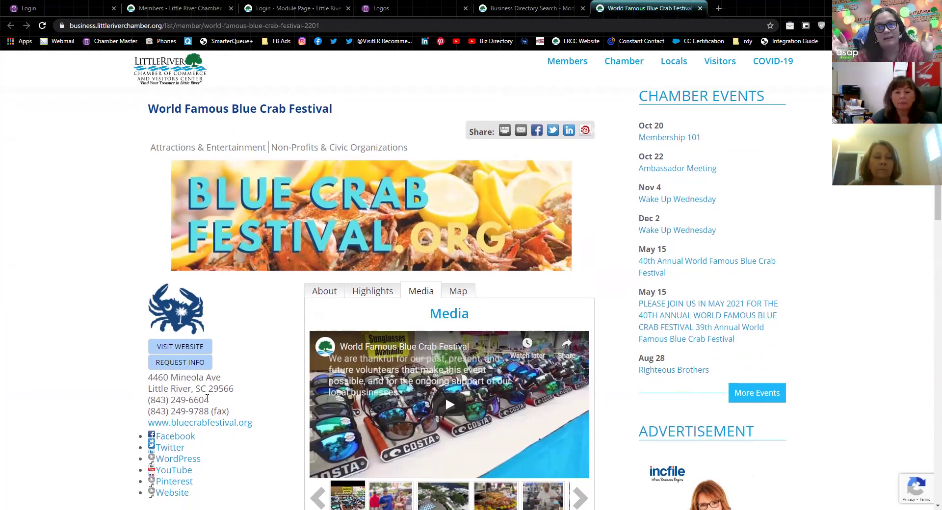
Step: Compare the member logo and search results icon in the Logos settings with the images on the festival's public member page
{"action": "key", "text": "ctrl+4"}
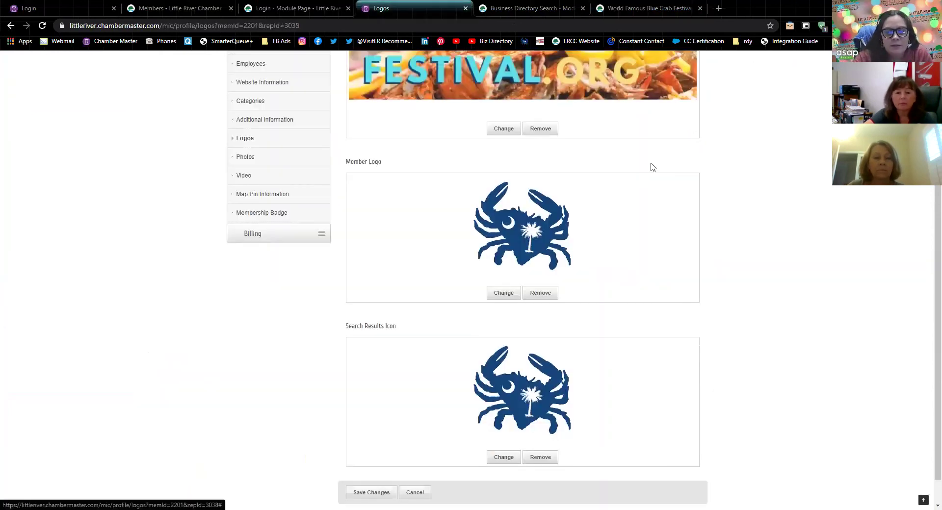
{"action": "left_click", "coordinate": [593, 6]}
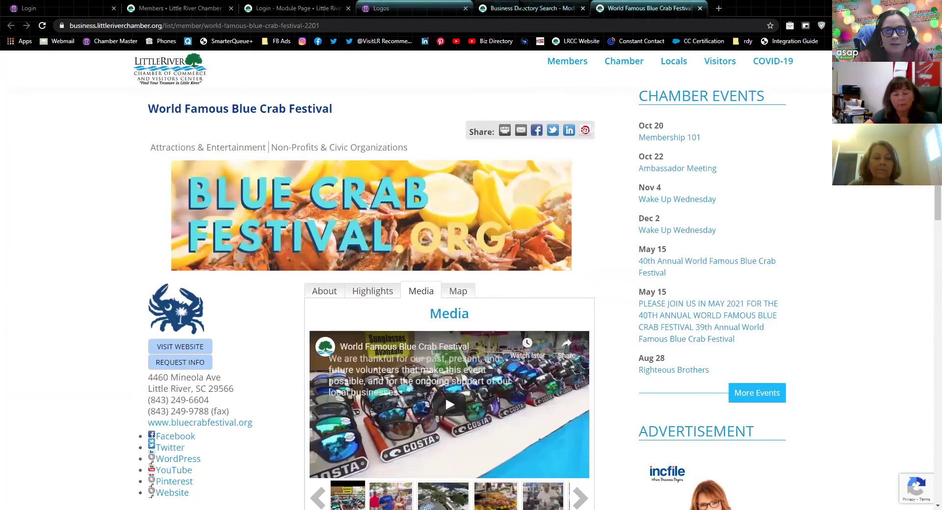
{"action": "key", "text": "ctrl+5"}
{"action": "key", "text": "ctrl+4"}
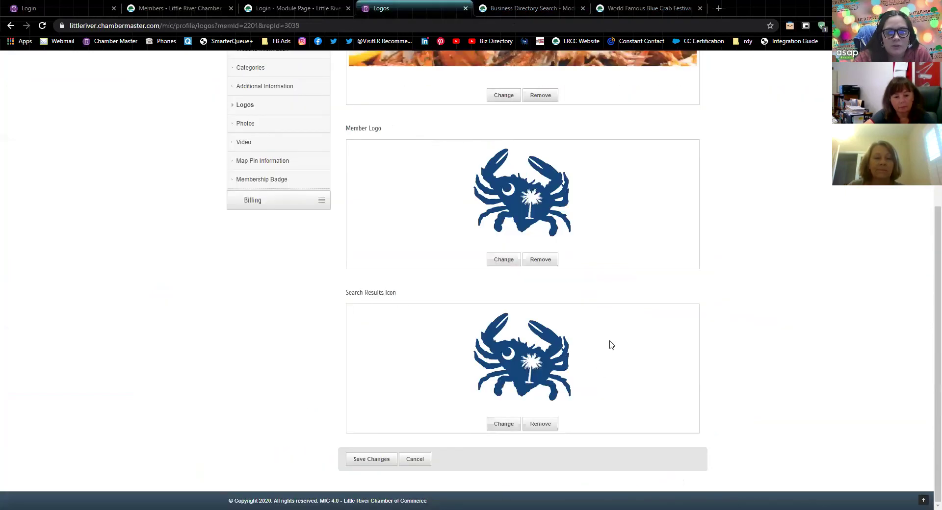
{"action": "left_click", "coordinate": [643, 9]}
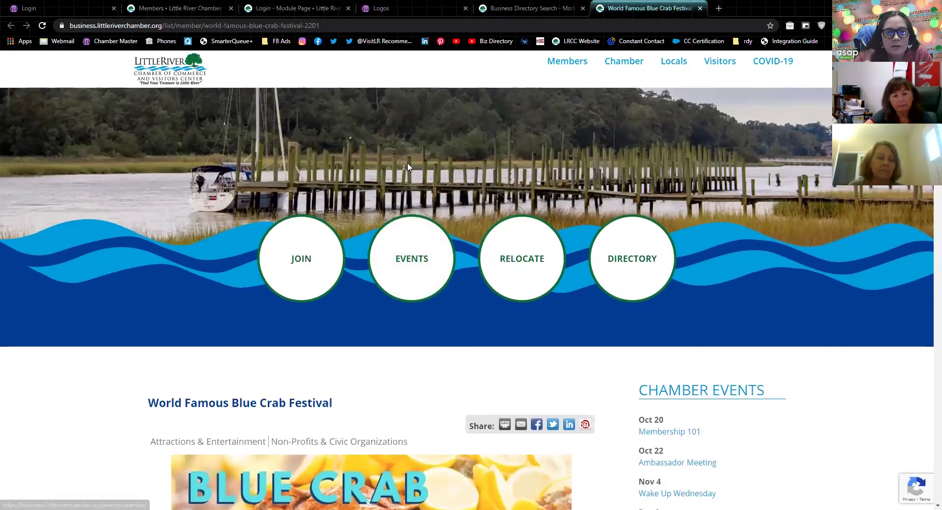
{"action": "left_click", "coordinate": [380, 8]}
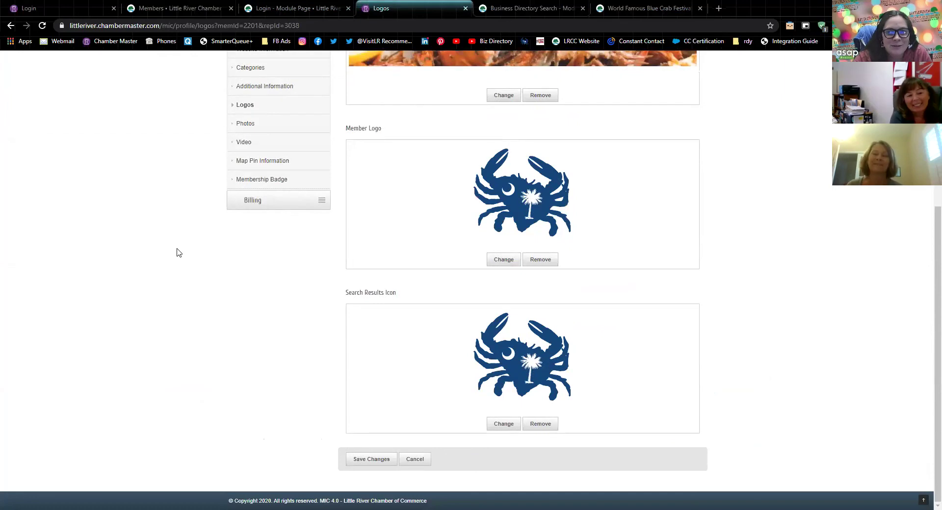
{"action": "scroll", "coordinate": [256, 272], "scroll_direction": "up", "scroll_amount": 1}
{"action": "scroll", "coordinate": [261, 269], "scroll_direction": "down", "scroll_amount": 1}
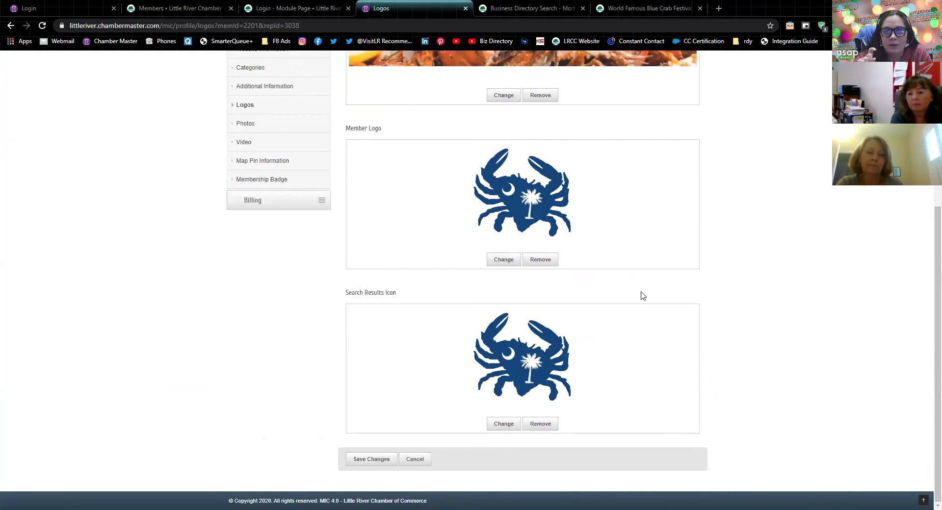
Step: Browse the Arts, Culture & Entertainment category of the business directory and examine the icons beside the listed businesses
{"action": "key", "text": "ctrl+Tab"}
{"action": "key", "text": "alt+Left"}
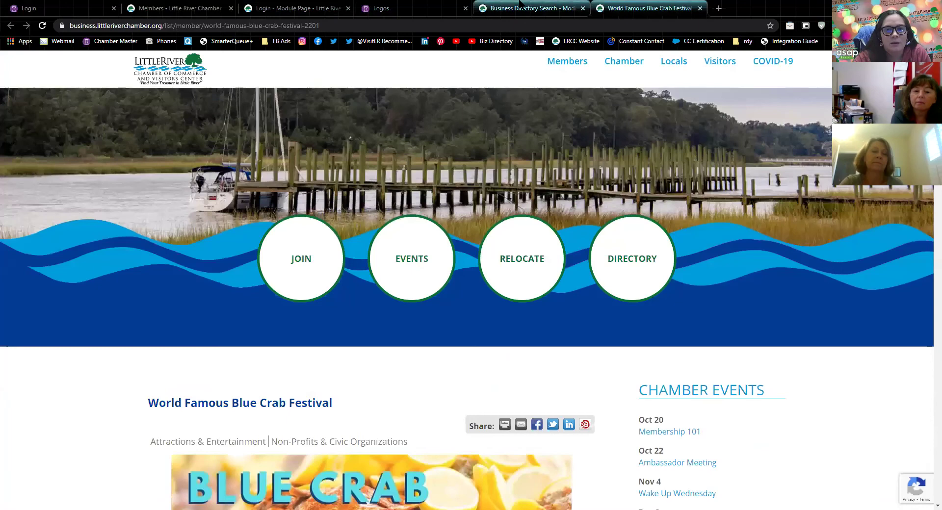
{"action": "key", "text": "alt+Left"}
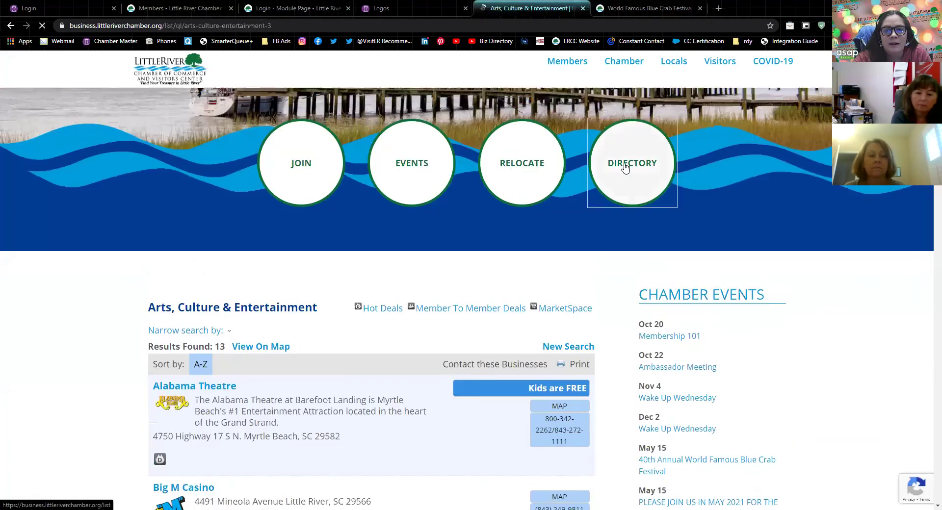
{"action": "left_click", "coordinate": [622, 169]}
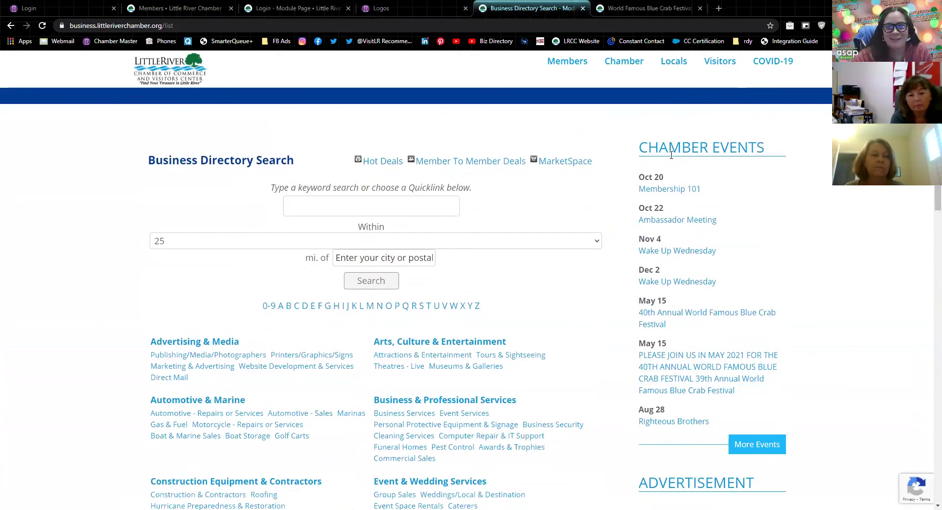
{"action": "scroll", "coordinate": [508, 149], "scroll_direction": "down", "scroll_amount": 1}
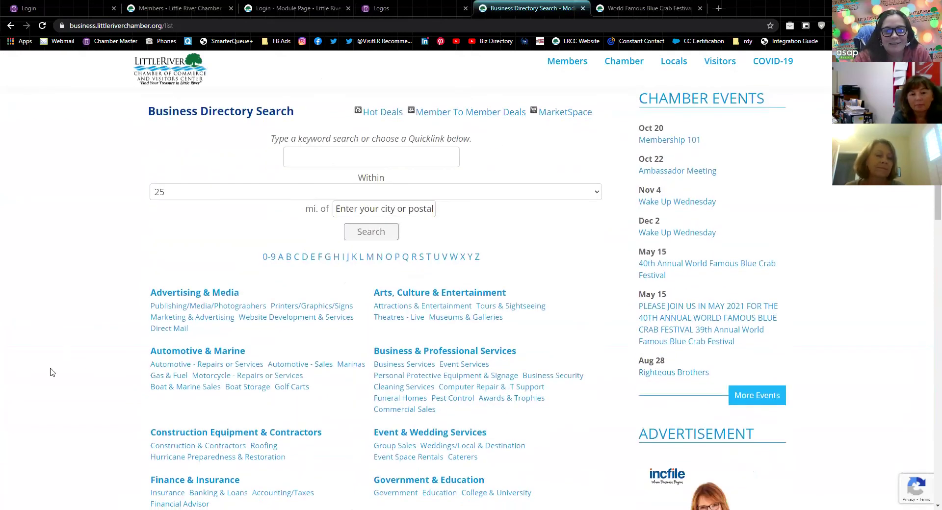
{"action": "left_click", "coordinate": [418, 294]}
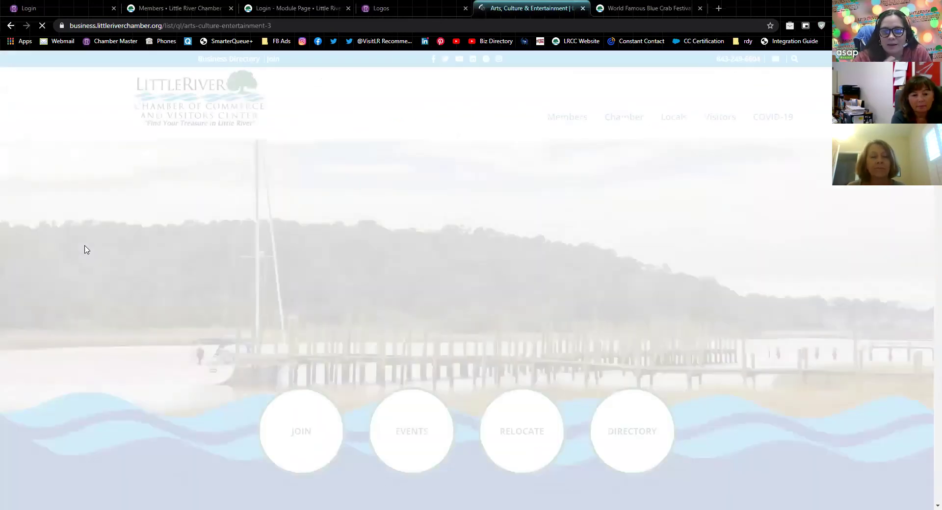
{"action": "scroll", "coordinate": [81, 251], "scroll_direction": "down", "scroll_amount": 4}
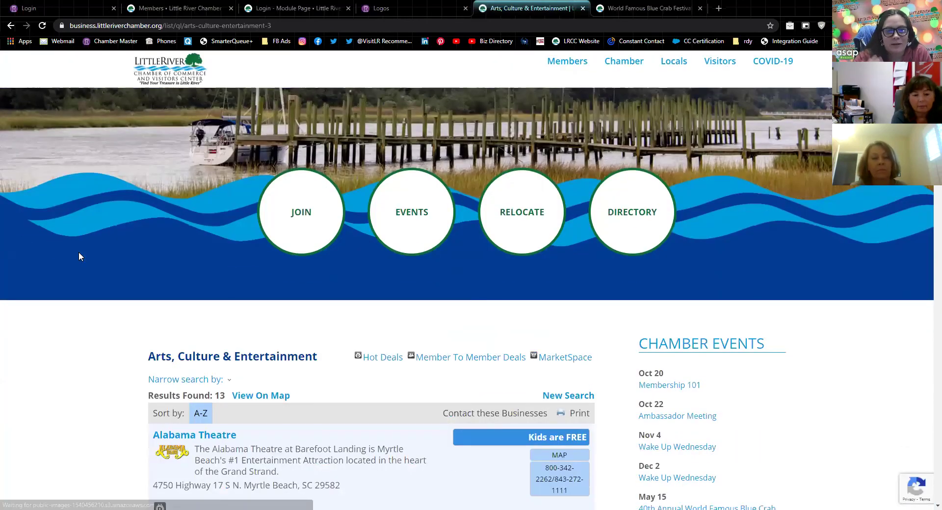
{"action": "scroll", "coordinate": [80, 255], "scroll_direction": "down", "scroll_amount": 5}
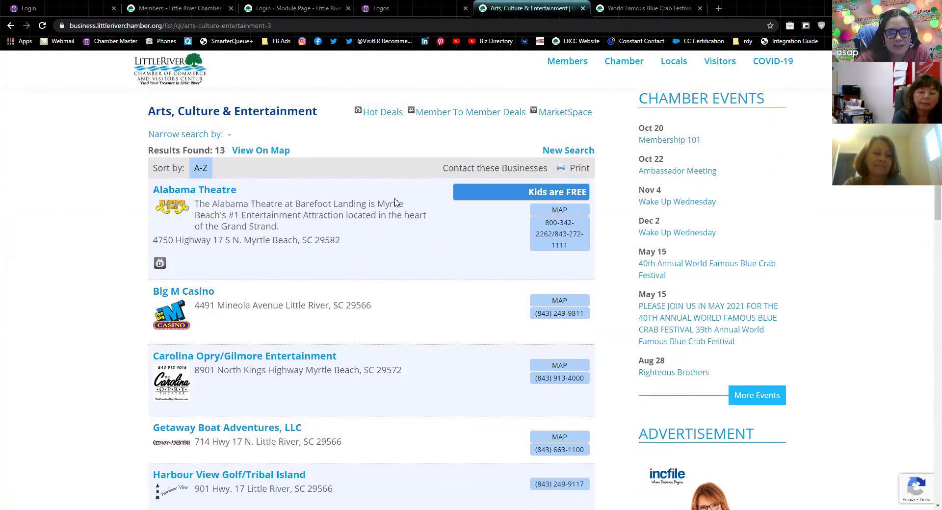
{"action": "scroll", "coordinate": [378, 206], "scroll_direction": "down", "scroll_amount": 1}
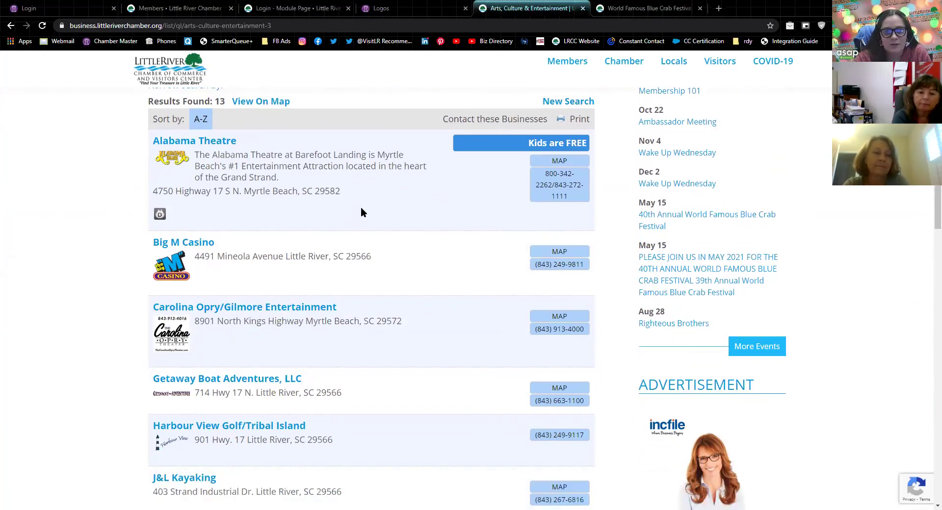
Step: Open the company's Photos settings, then view several gallery photos in the Media section of the festival's public member page
{"action": "key", "text": "ctrl+4"}
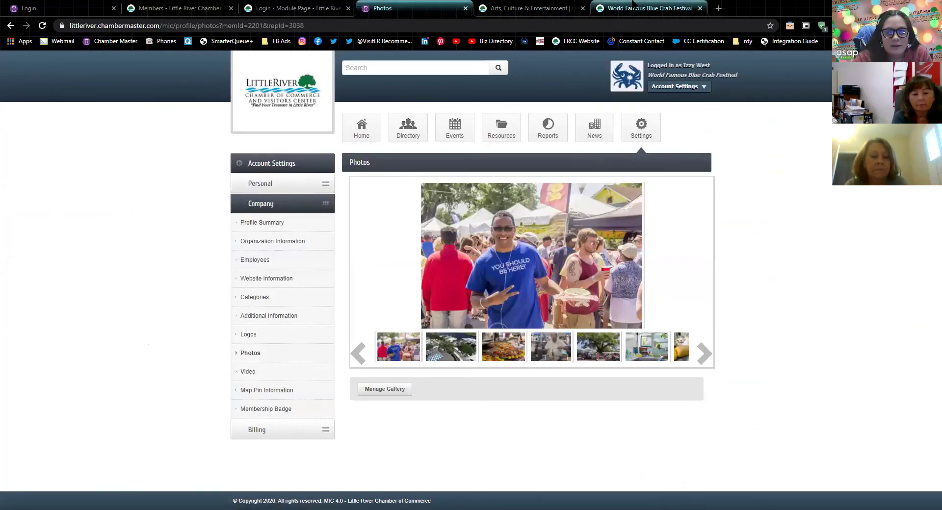
{"action": "left_click", "coordinate": [633, 8]}
{"action": "scroll", "coordinate": [432, 201], "scroll_direction": "down", "scroll_amount": 4}
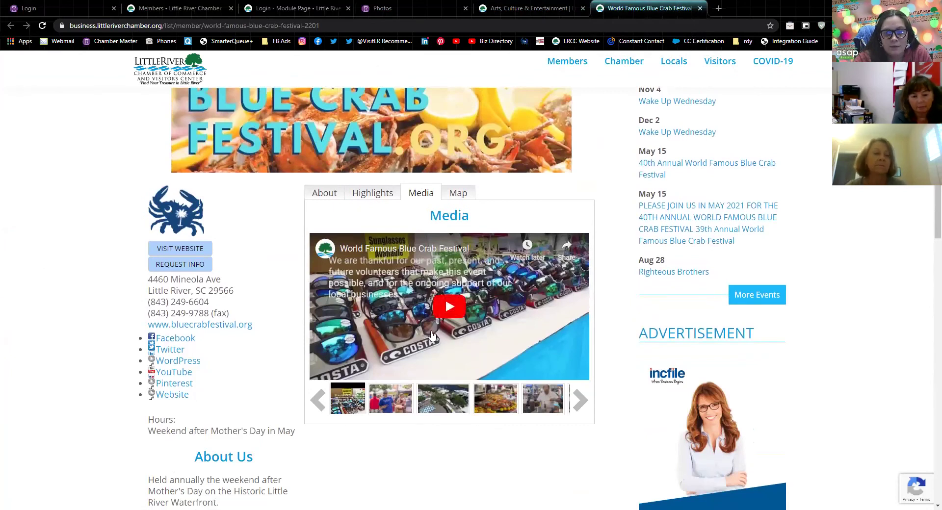
{"action": "left_click", "coordinate": [393, 402]}
{"action": "left_click", "coordinate": [448, 402]}
{"action": "left_click", "coordinate": [500, 403]}
{"action": "left_click", "coordinate": [542, 403]}
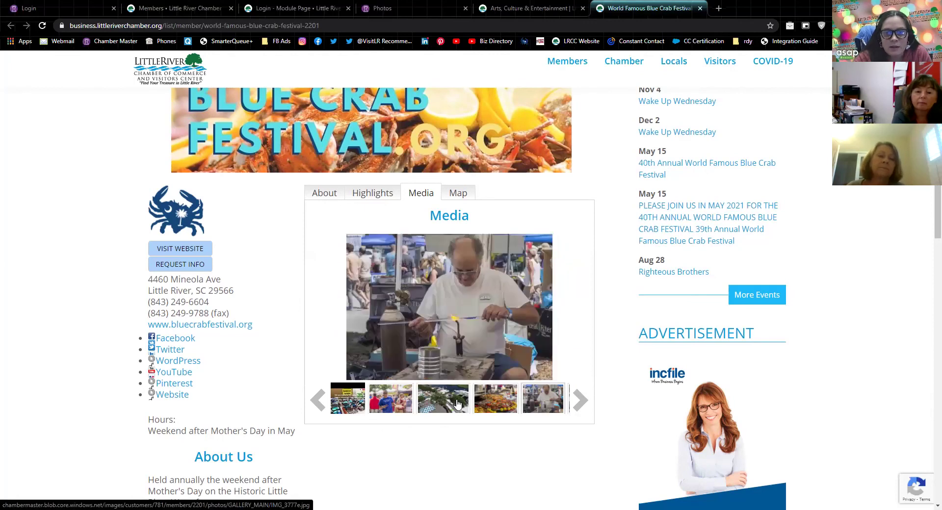
{"action": "left_click", "coordinate": [390, 404]}
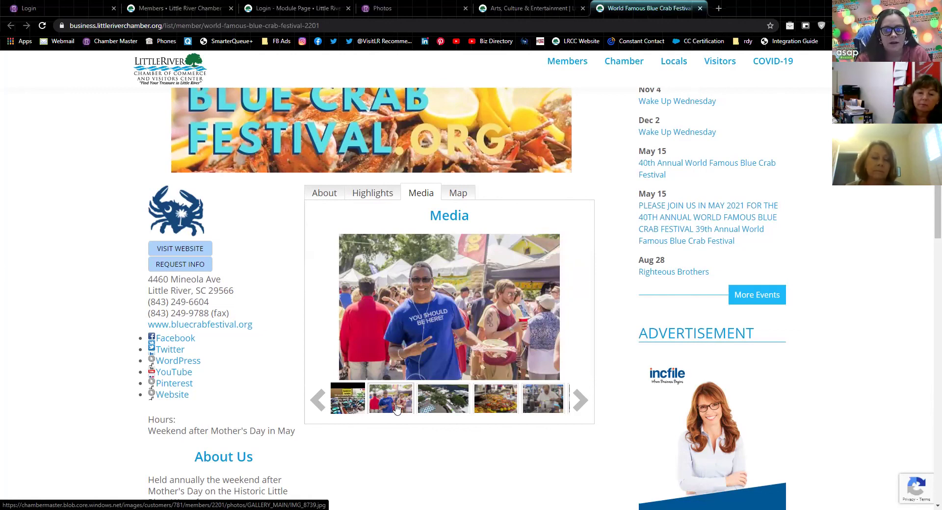
Step: Review the company's YouTube video URL settings, then examine the map service and pin placement options in Map Pin Information
{"action": "left_click", "coordinate": [420, 8]}
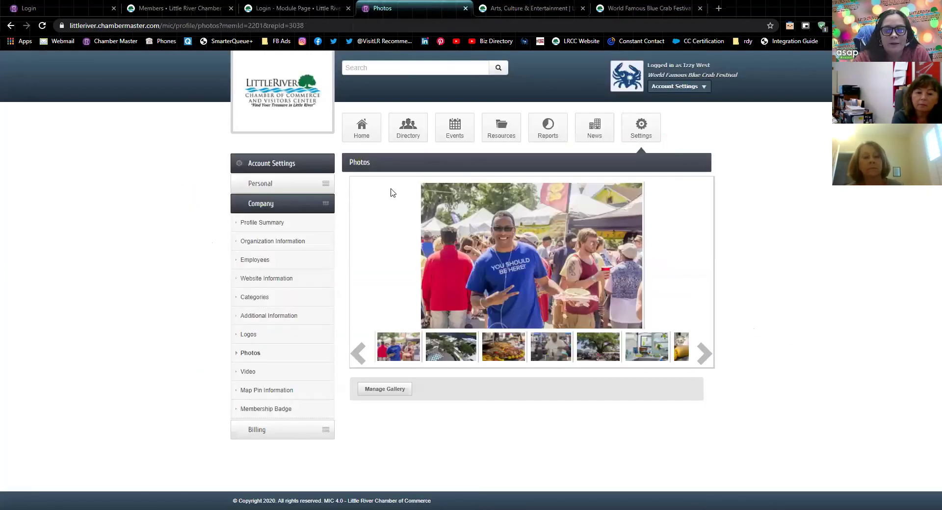
{"action": "left_click", "coordinate": [248, 372]}
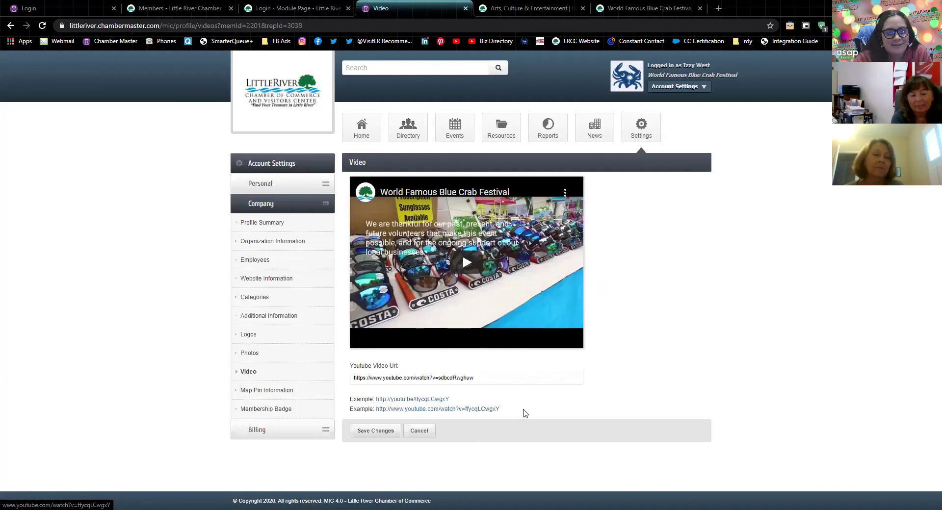
{"action": "left_click", "coordinate": [301, 390]}
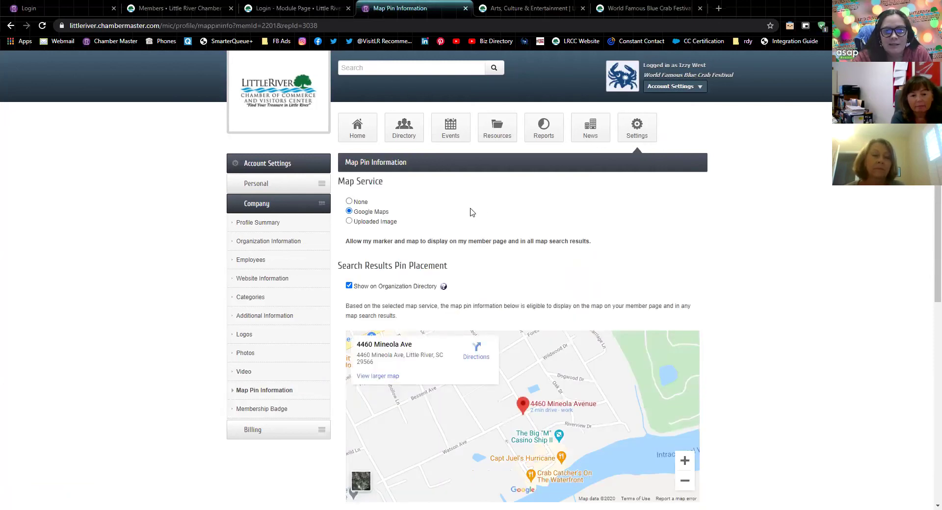
{"action": "scroll", "coordinate": [469, 209], "scroll_direction": "down", "scroll_amount": 1}
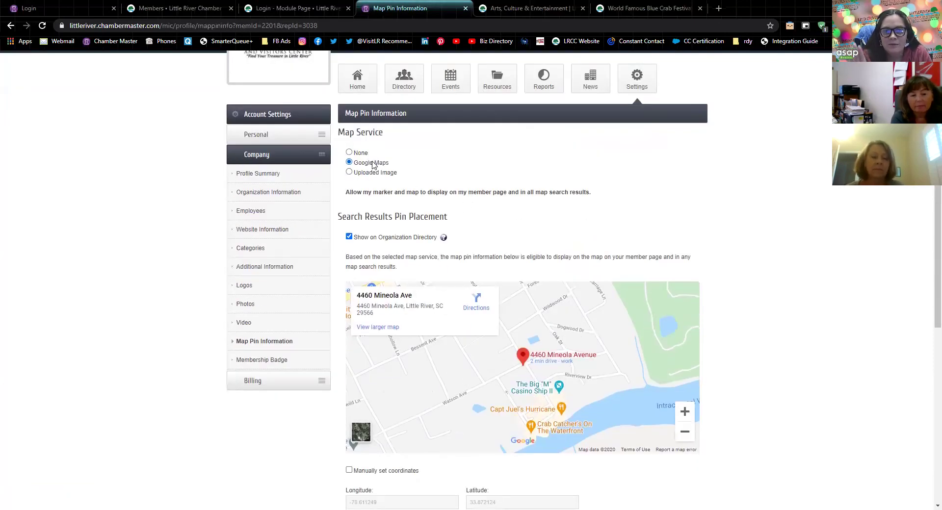
{"action": "scroll", "coordinate": [373, 164], "scroll_direction": "down", "scroll_amount": 1}
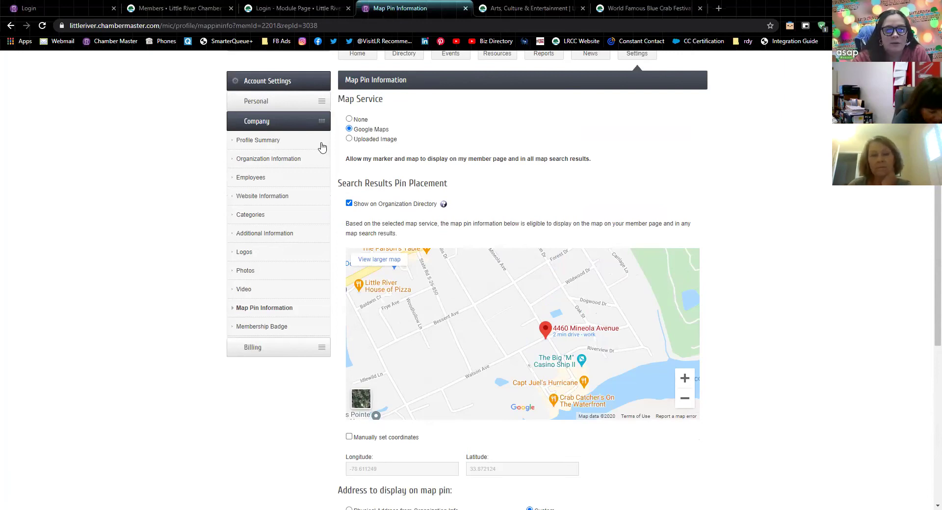
Step: Open the company's Organization Information and highlight the street line of its physical address
{"action": "left_click", "coordinate": [272, 160]}
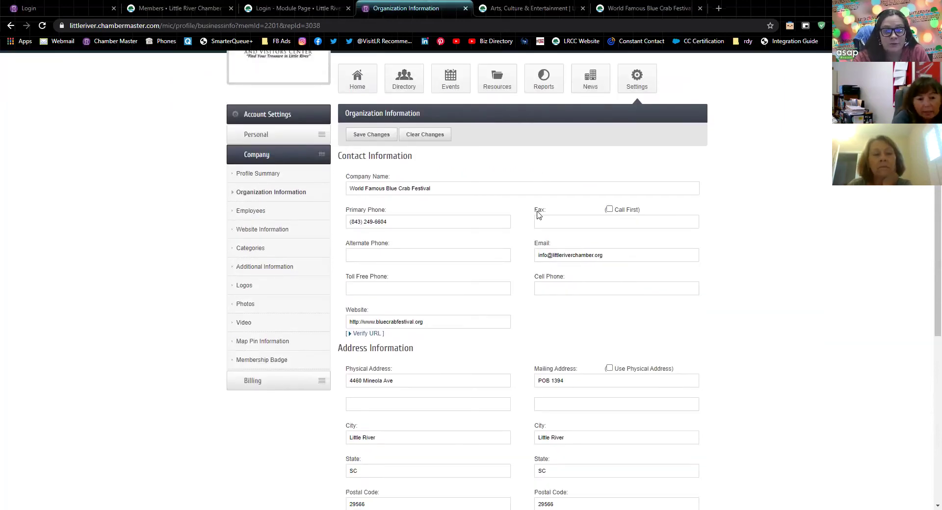
{"action": "scroll", "coordinate": [537, 215], "scroll_direction": "down", "scroll_amount": 4}
{"action": "left_click_drag", "start_coordinate": [470, 187], "coordinate": [364, 170]}
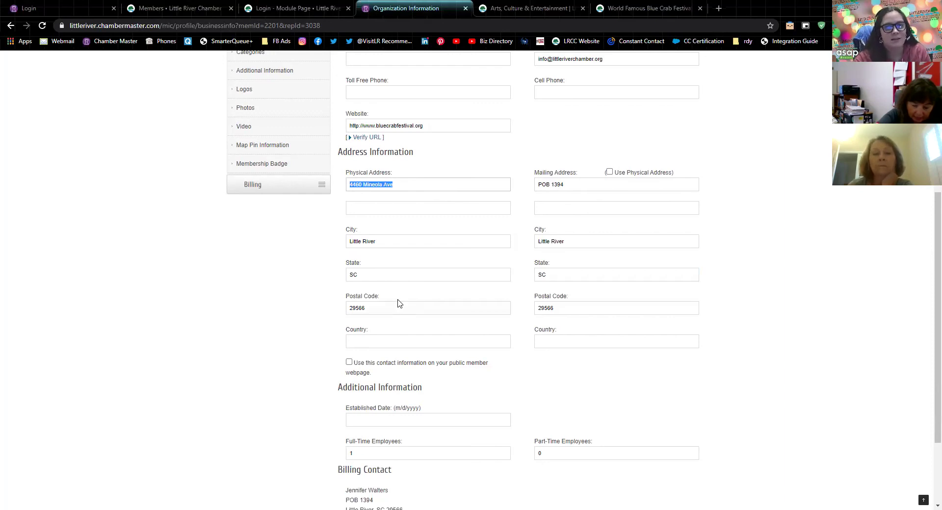
Step: Open the company's Membership Badge page and examine the badge preview and its HTML Element ID
{"action": "scroll", "coordinate": [347, 326], "scroll_direction": "up", "scroll_amount": 4}
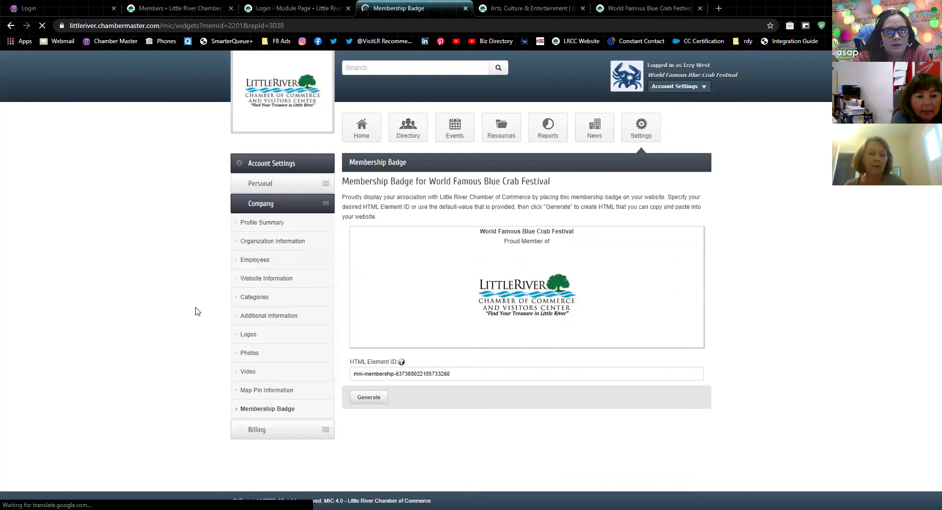
{"action": "left_click", "coordinate": [497, 371]}
{"action": "triple_click", "coordinate": [497, 372]}
{"action": "left_click", "coordinate": [497, 373]}
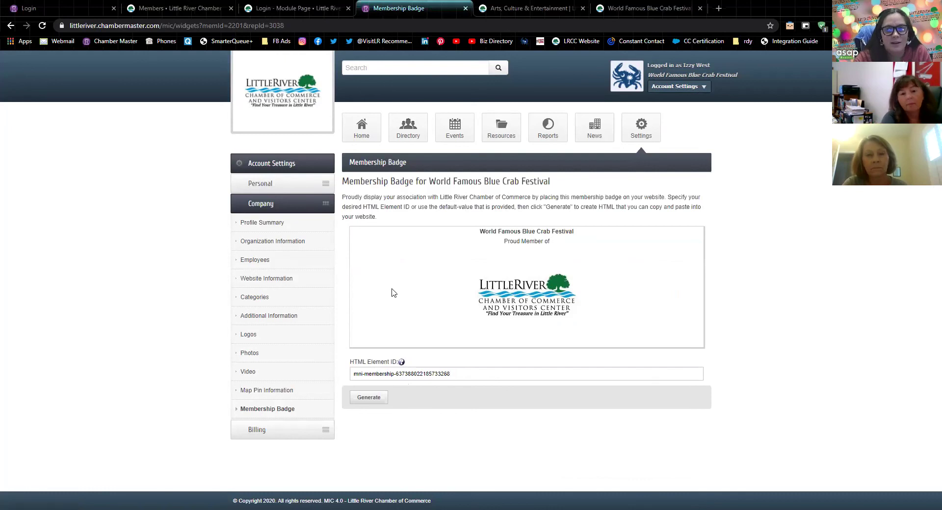
Step: Return to the chamber website's login page and open one of its linked pages in a new tab
{"action": "left_click", "coordinate": [283, 7]}
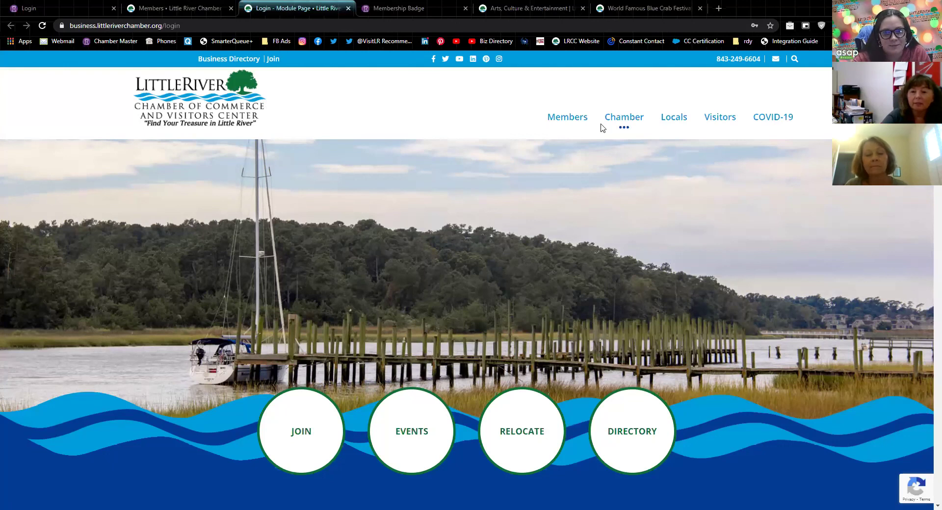
{"action": "mouse_move", "coordinate": [621, 118]}
{"action": "left_click", "coordinate": [72, 158]}
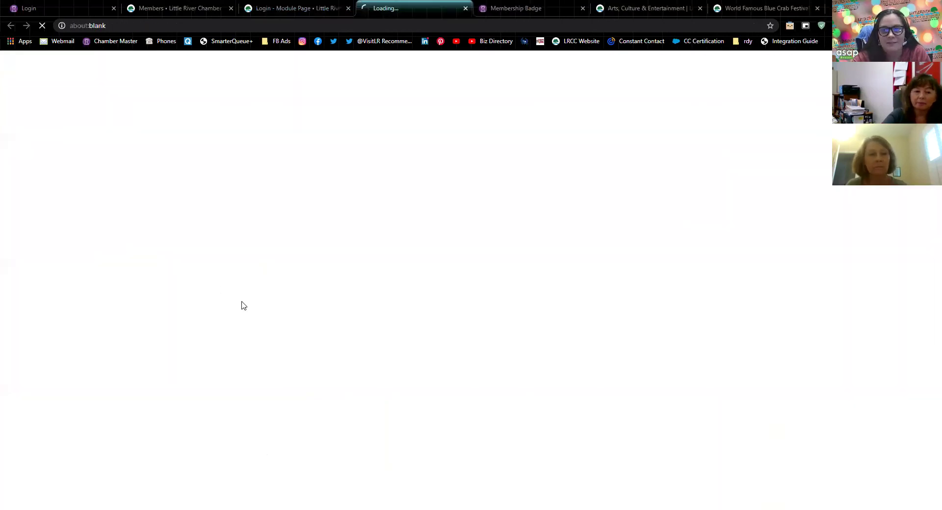